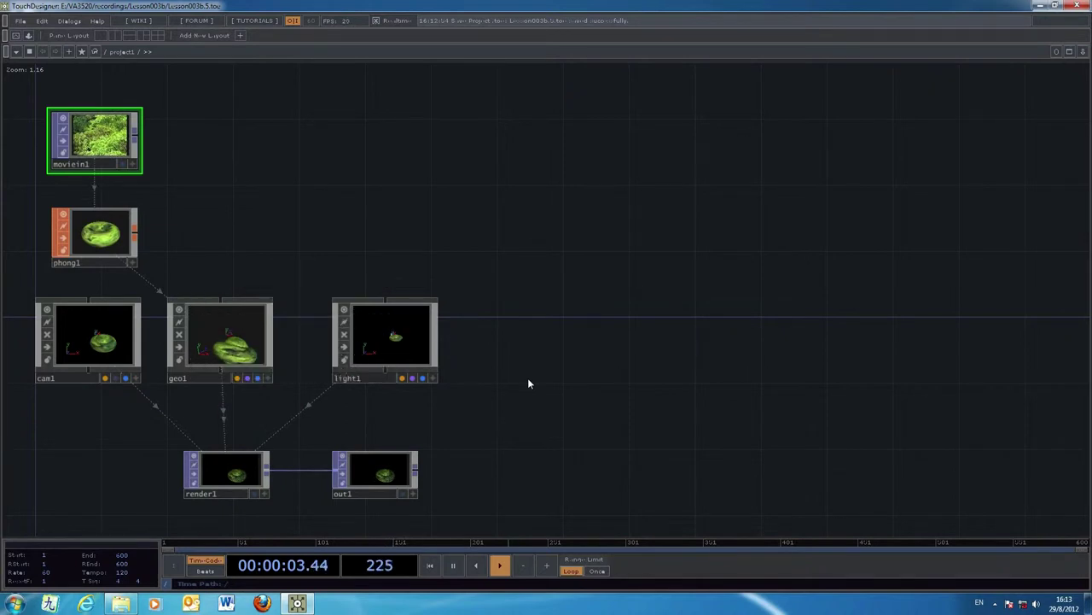
Step: Add a Wave CHOP in the empty area beyond the light operator and show its parameters
key("Tab")
left_click_drag(549, 337, 740, 211)
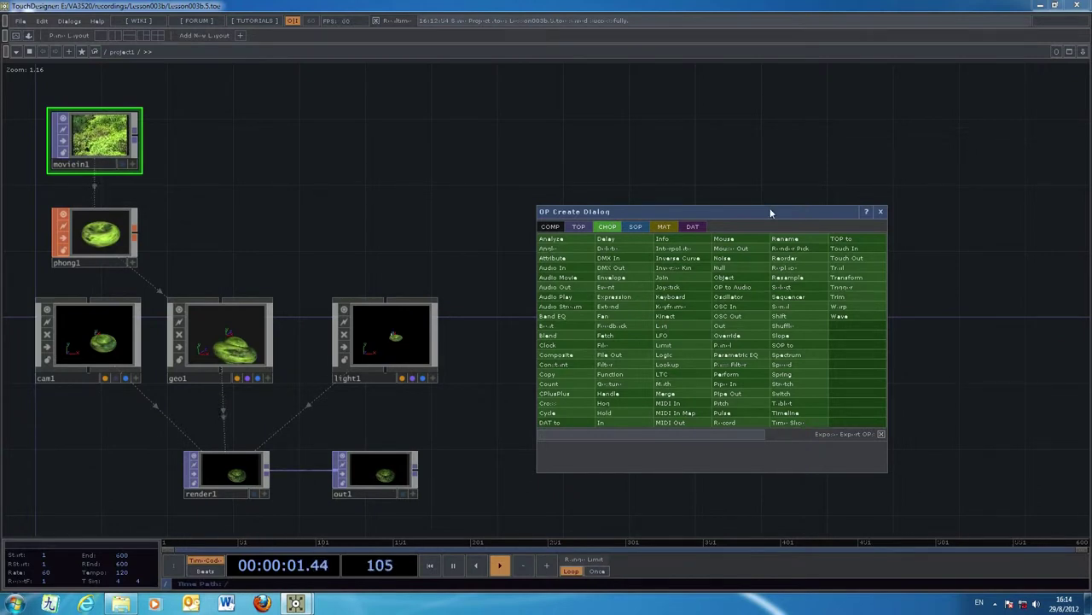
left_click_drag(776, 211, 893, 182)
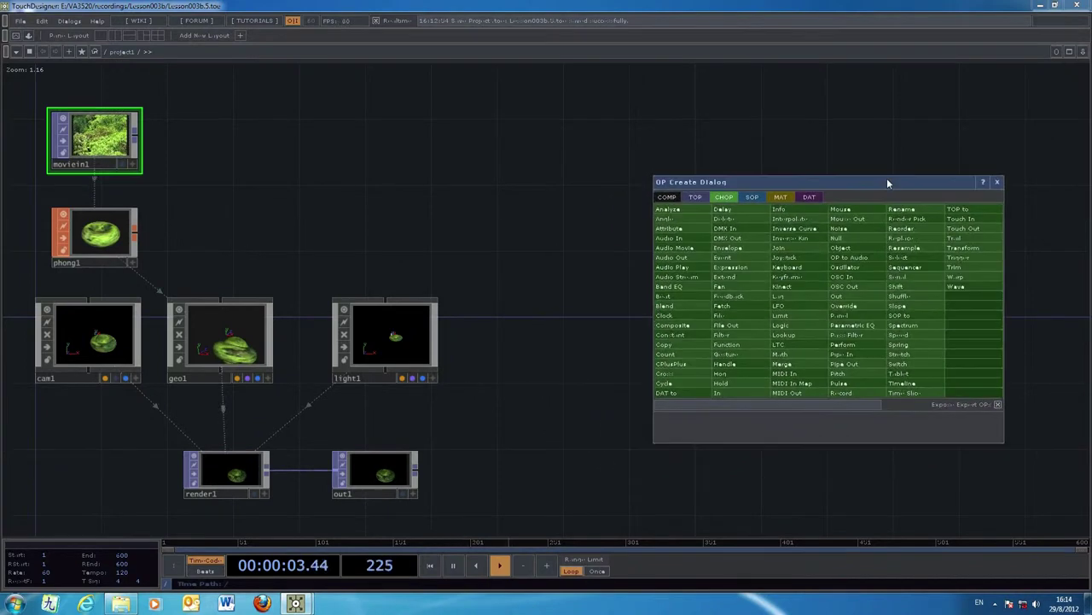
left_click(955, 287)
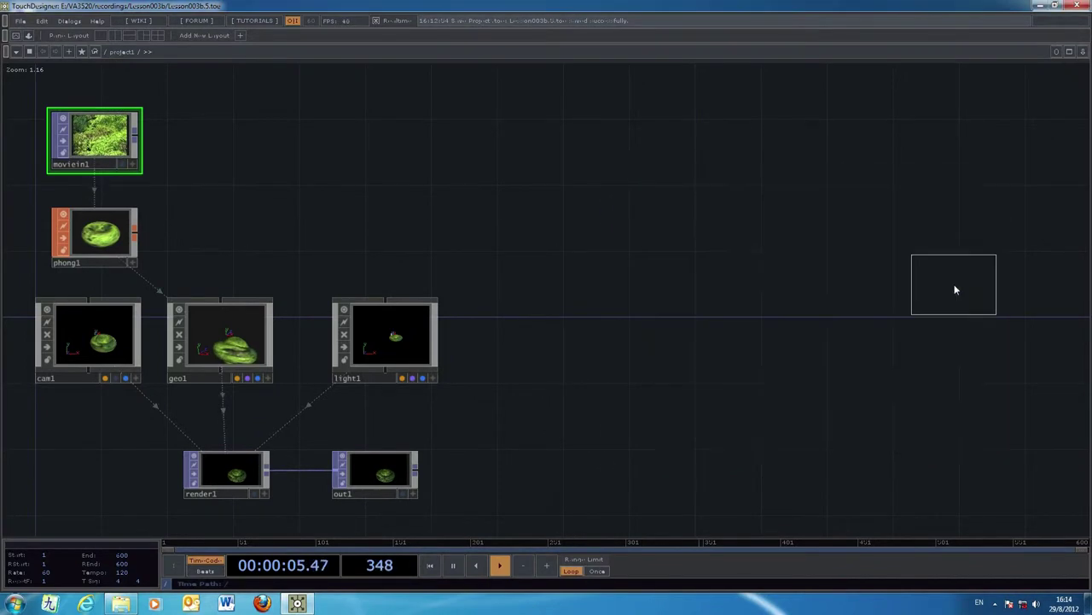
left_click(555, 232)
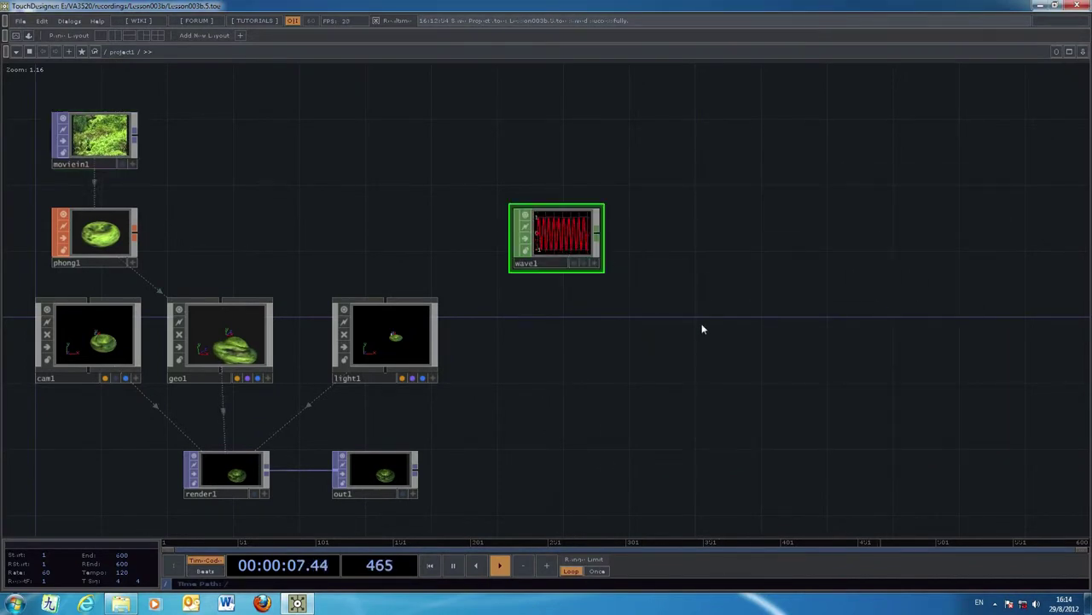
scroll(702, 325, "up", 2)
scroll(701, 325, "up", 1)
left_click_drag(656, 317, 696, 341)
left_click_drag(562, 208, 586, 208)
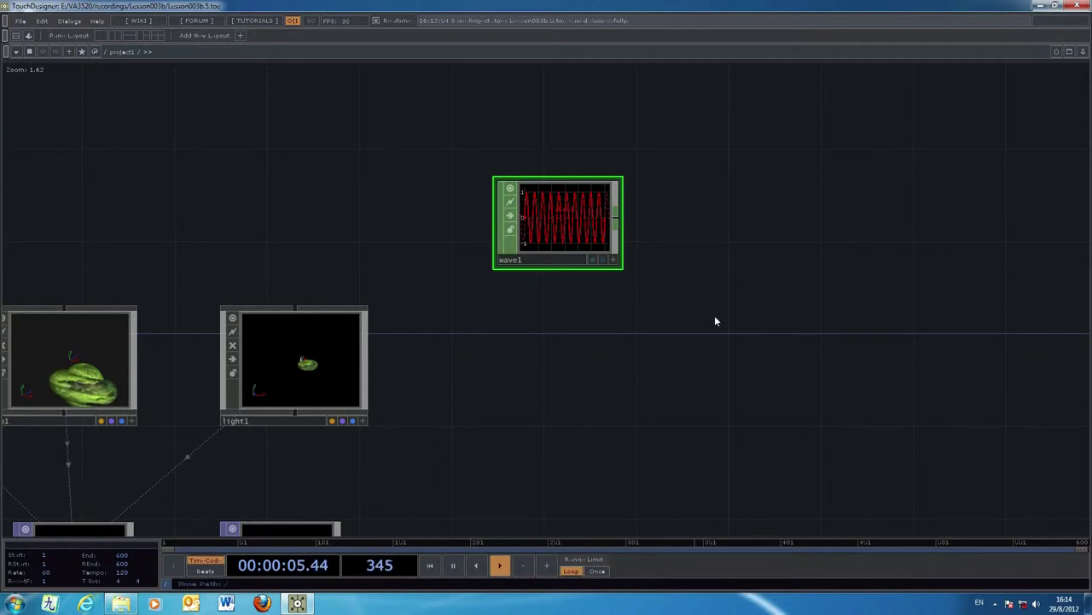
key("p")
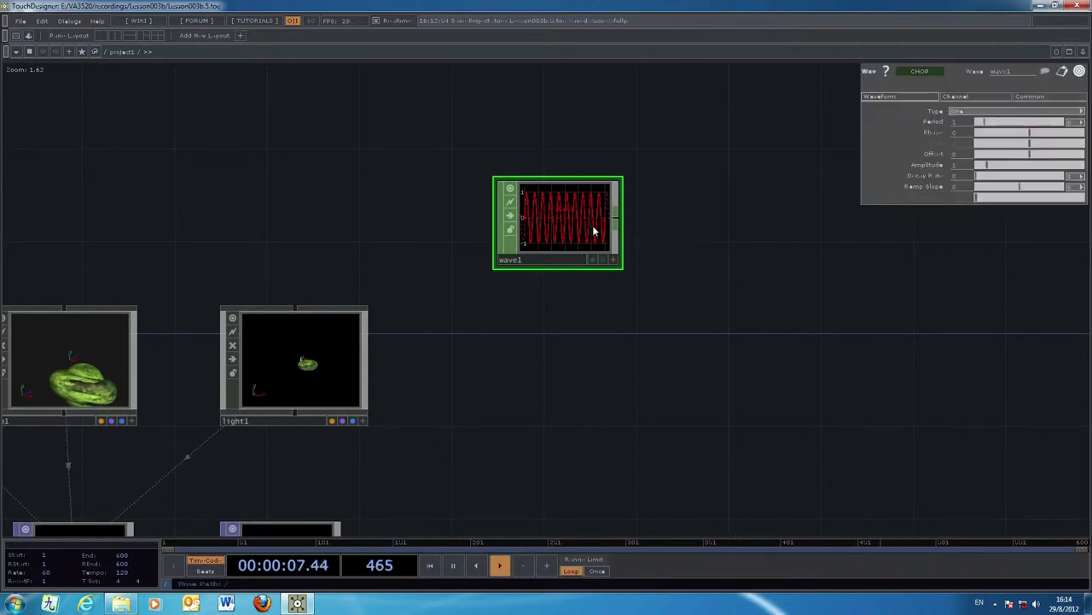
Step: Try the Triangle and Square waveform types on the wave operator and set it back to Sine
left_click(970, 111)
left_click(990, 119)
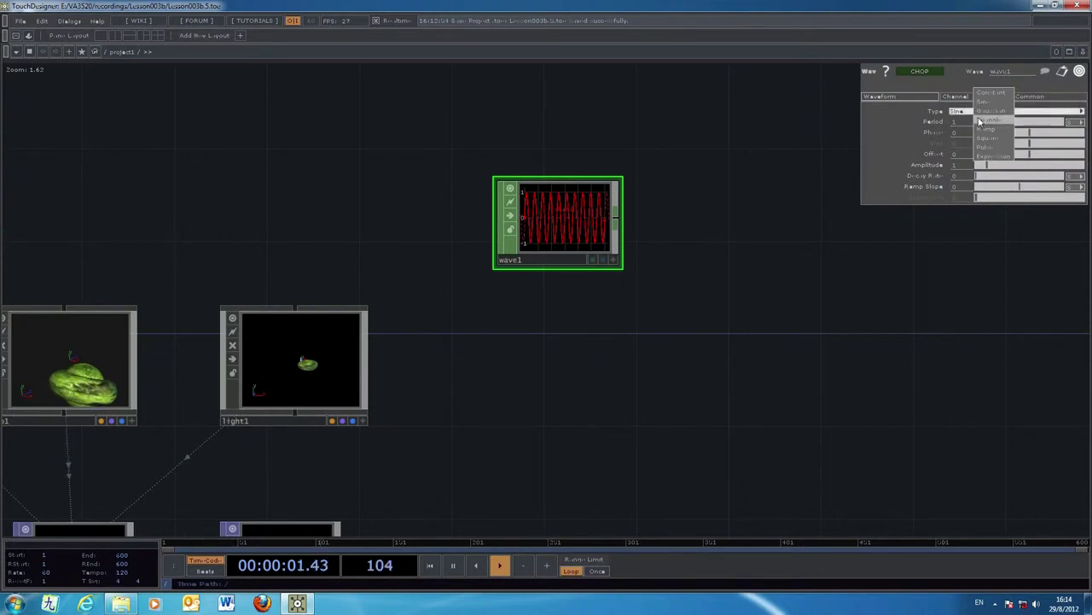
left_click(967, 113)
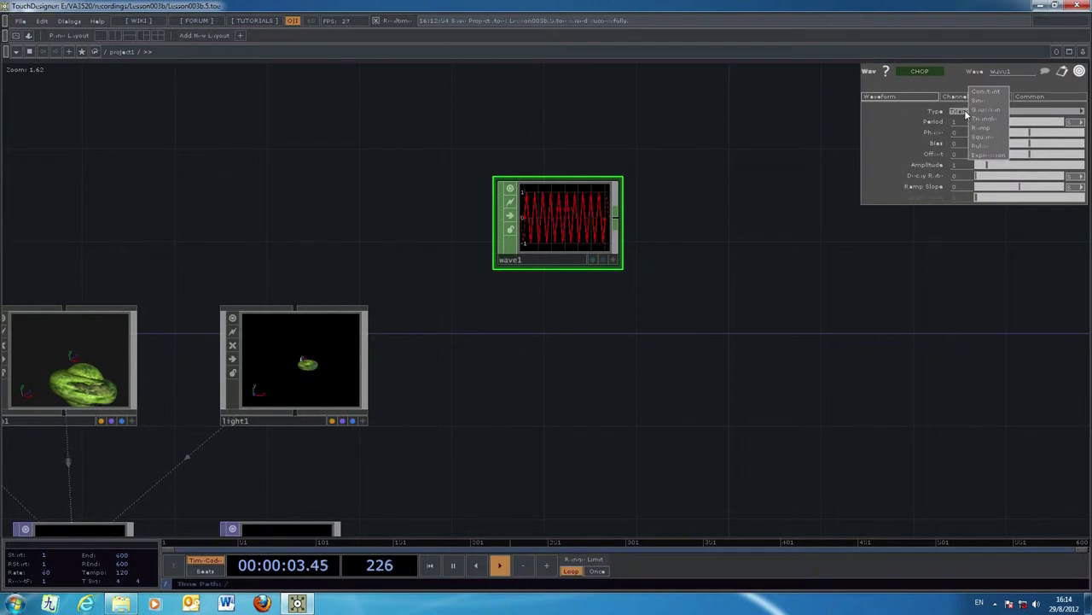
left_click(983, 136)
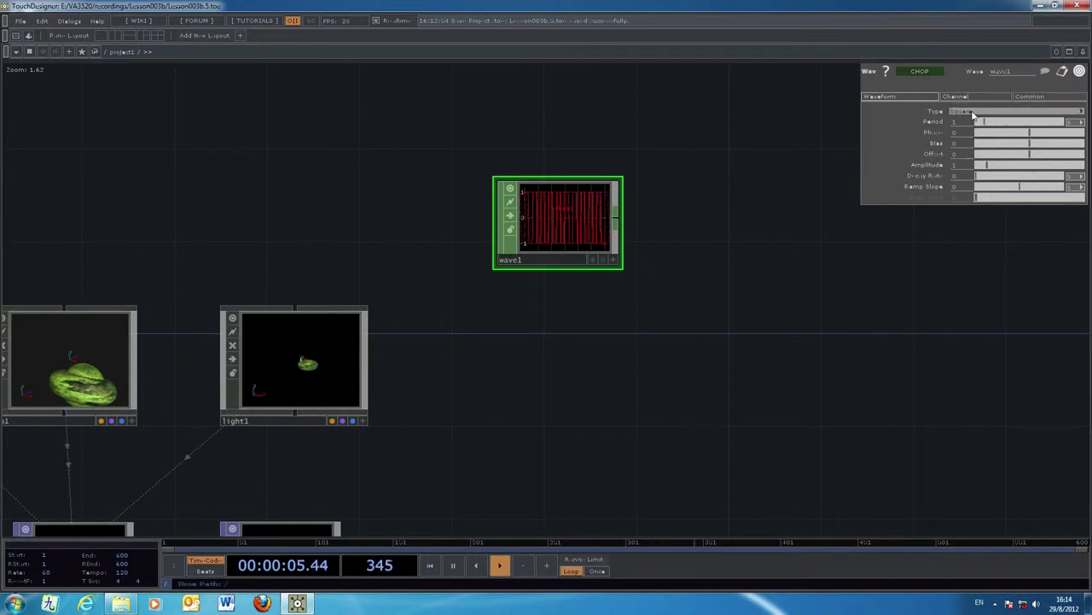
left_click(973, 114)
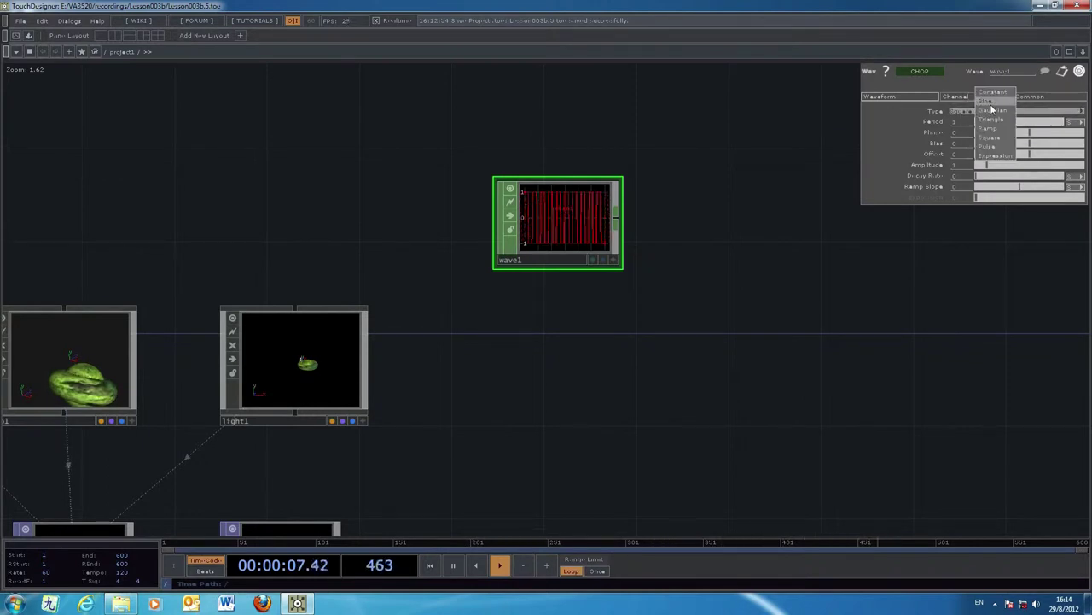
left_click(991, 101)
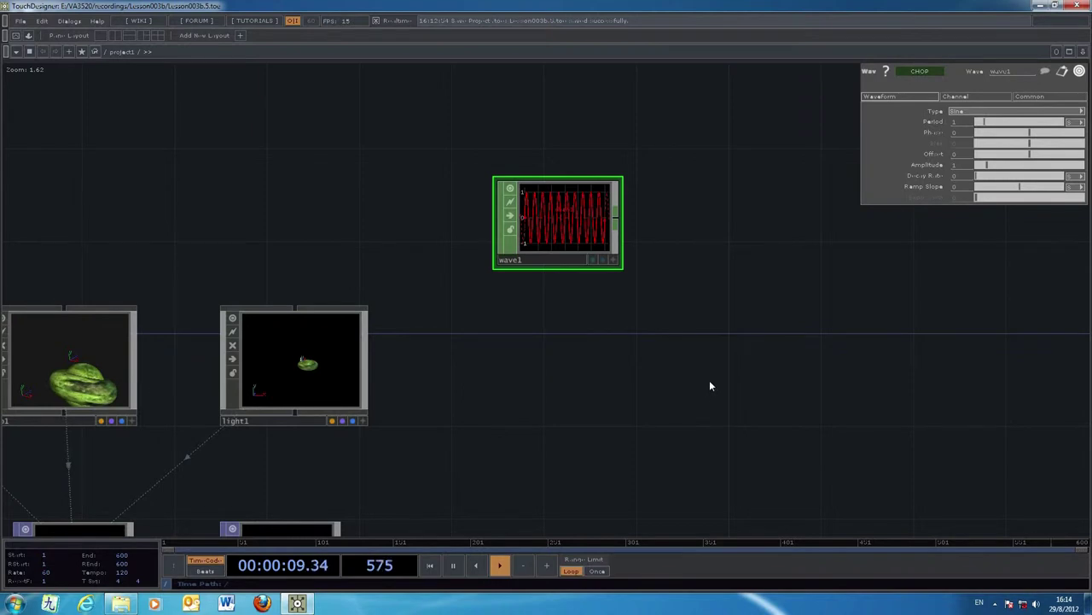
Step: Add a Math CHOP beside the wave operator and connect the wave's output to its input
key("Tab")
left_click_drag(643, 341, 766, 328)
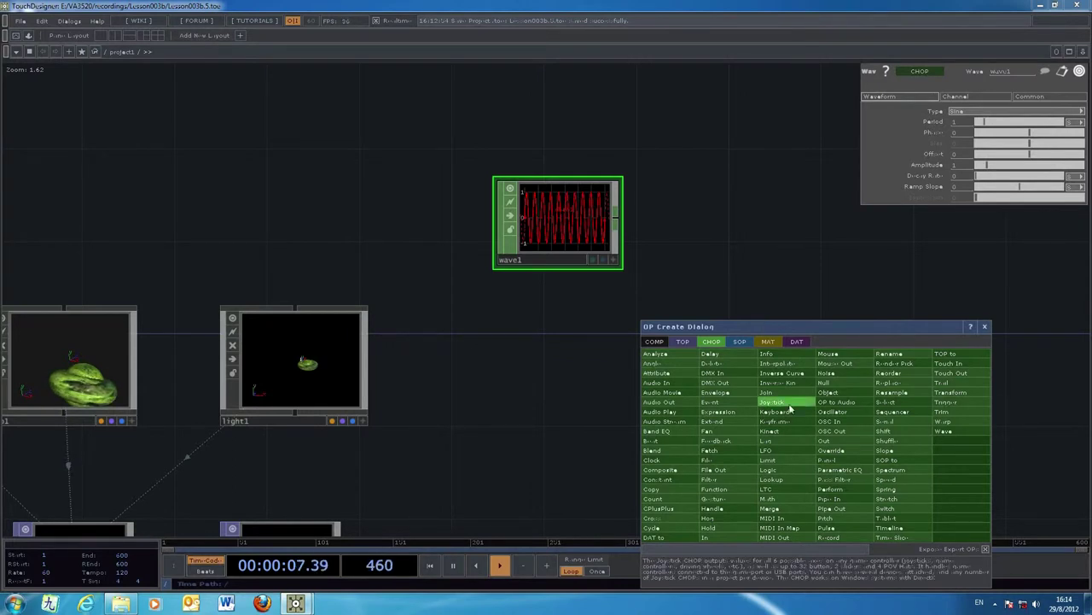
left_click(782, 498)
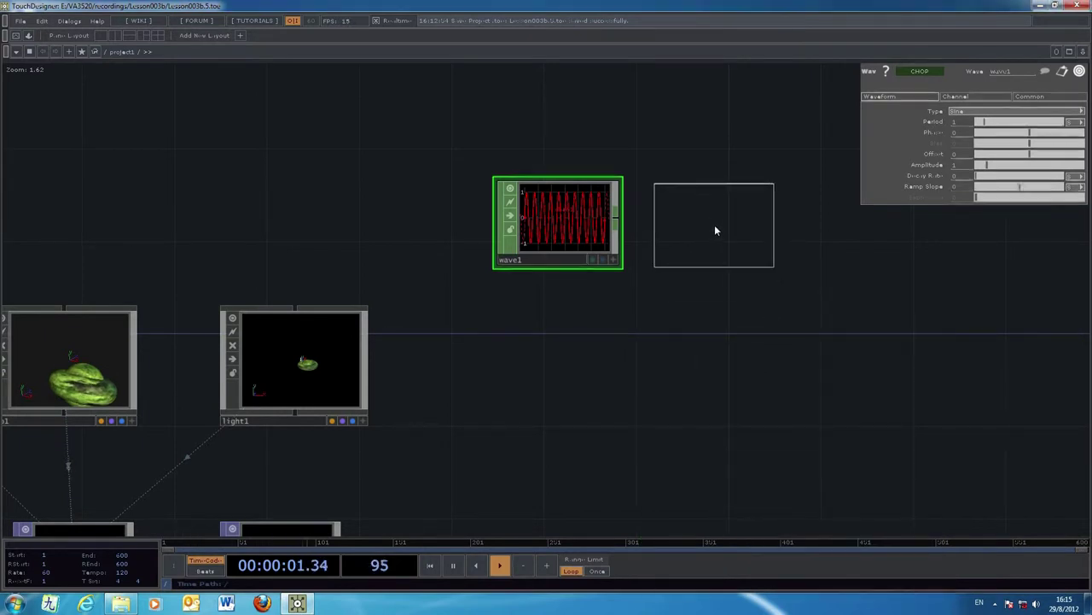
left_click(714, 225)
left_click_drag(879, 370, 790, 387)
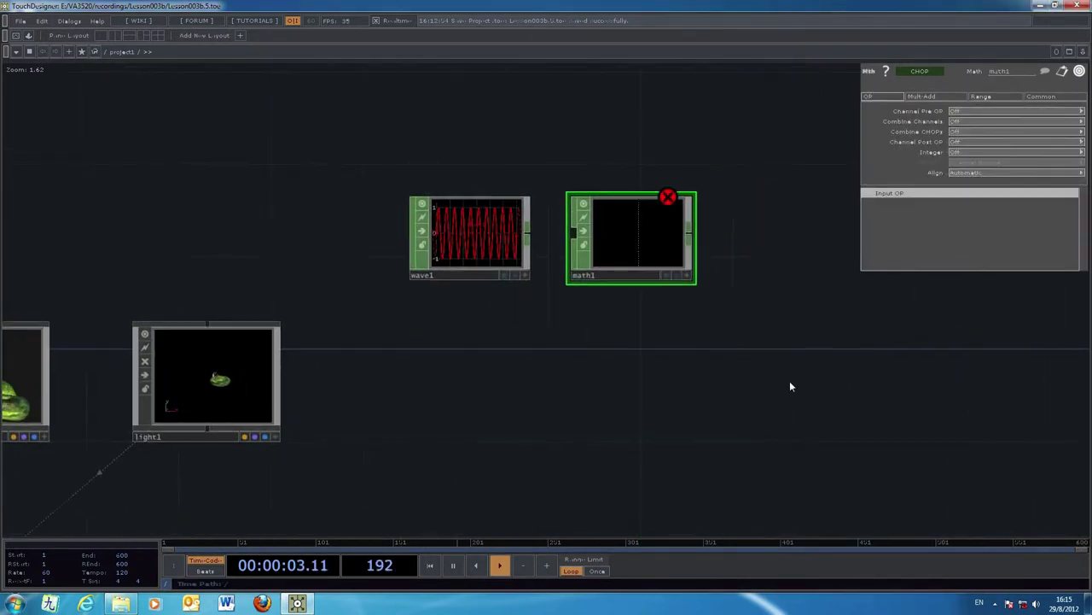
left_click(570, 233)
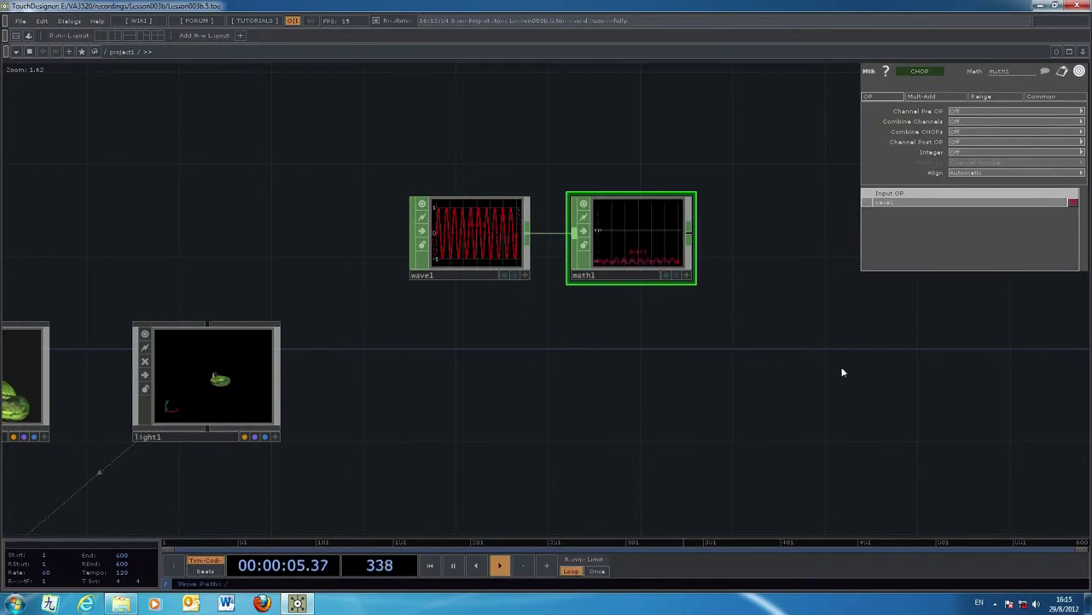
left_click_drag(880, 385, 829, 399)
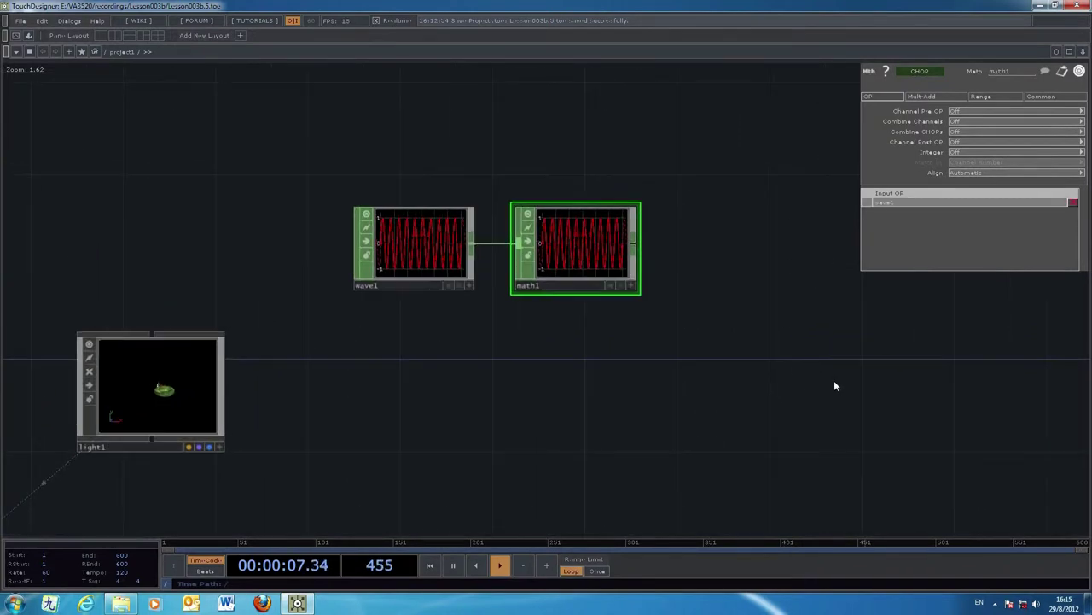
Step: Set the math operator to remap values from the range -1 to 1 to the range 0 to 360
left_click(989, 96)
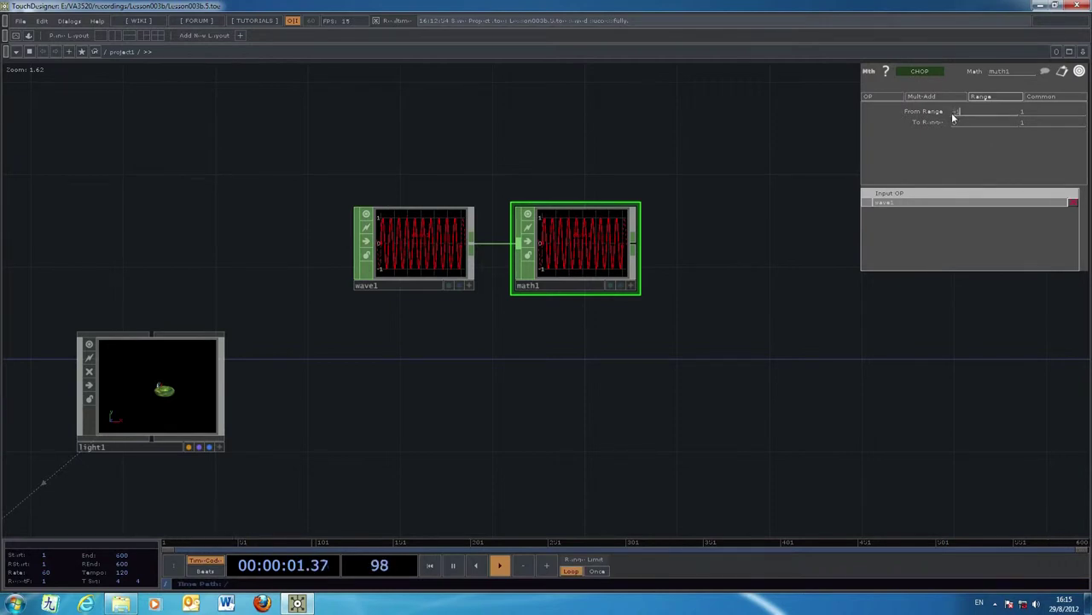
left_click(954, 122)
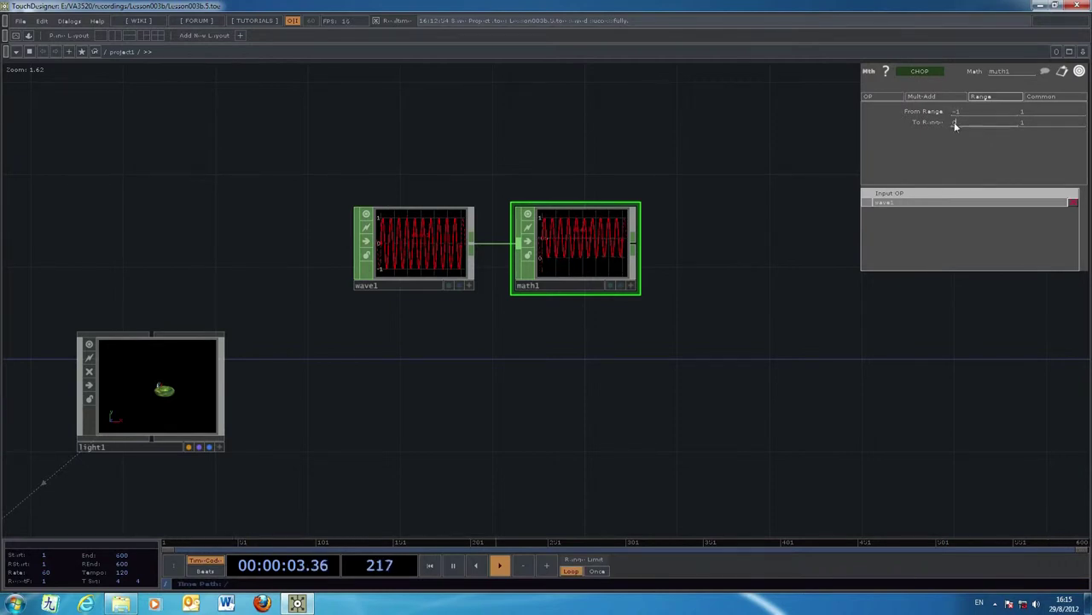
type("0")
left_click(1024, 124)
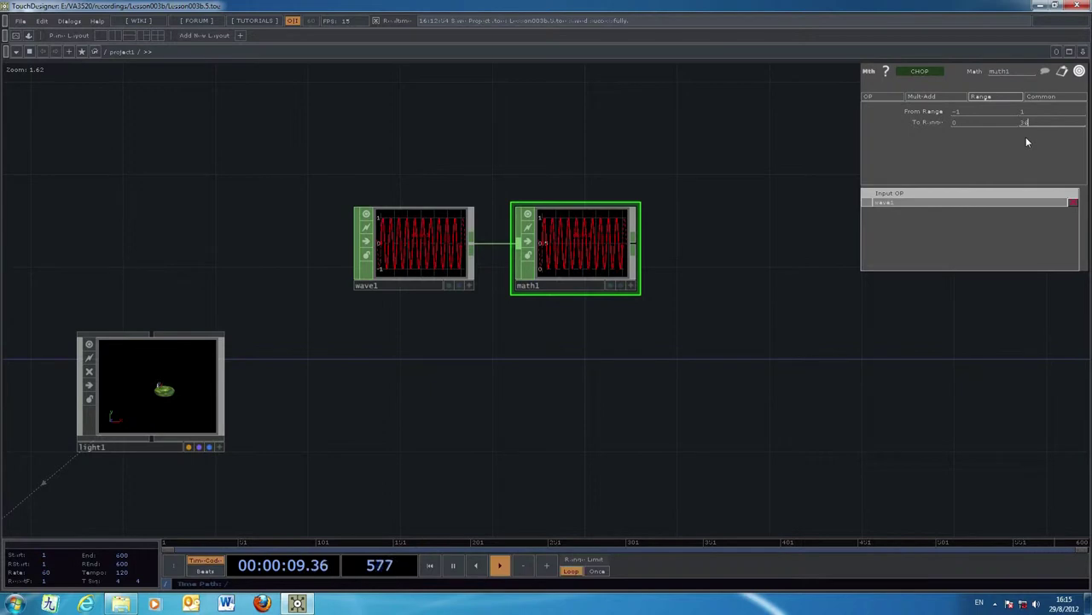
key("Return")
left_click_drag(740, 359, 616, 372)
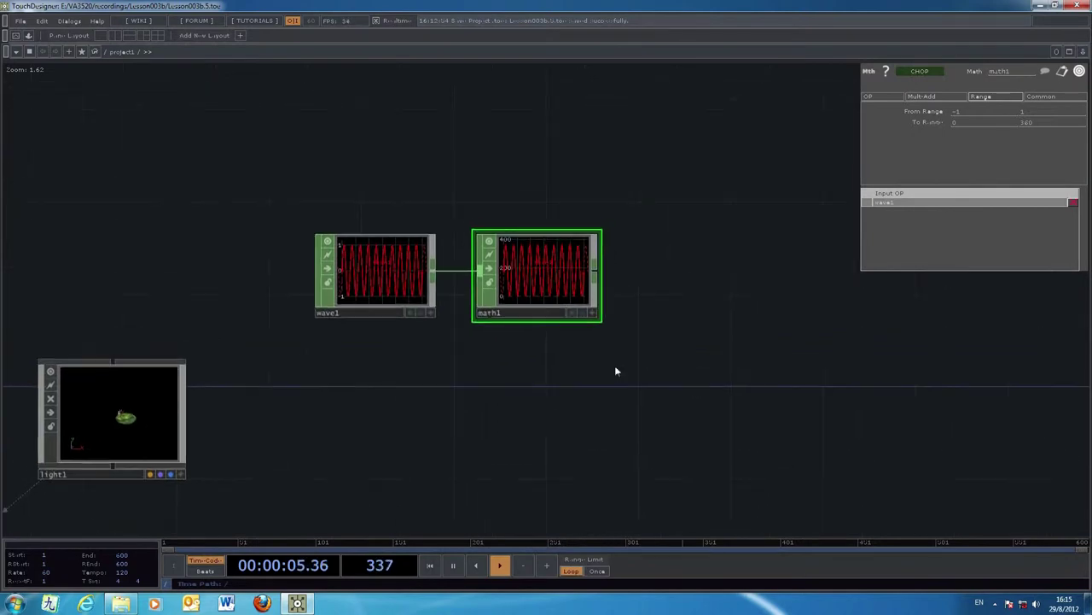
Step: Set the wave operator's period to 8
left_click(404, 277)
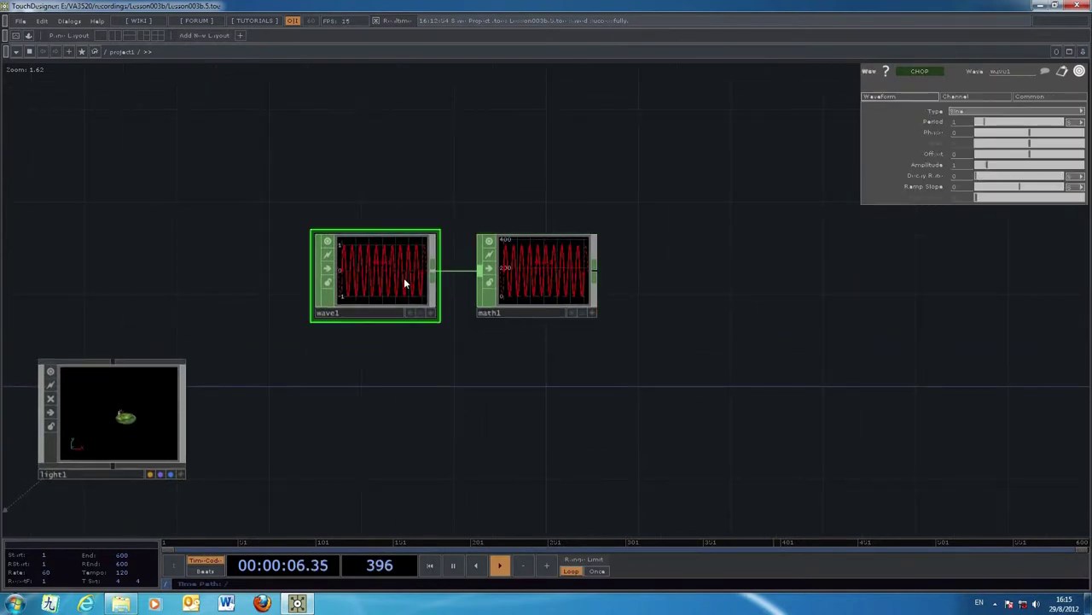
left_click(955, 123)
type("8")
key("Return")
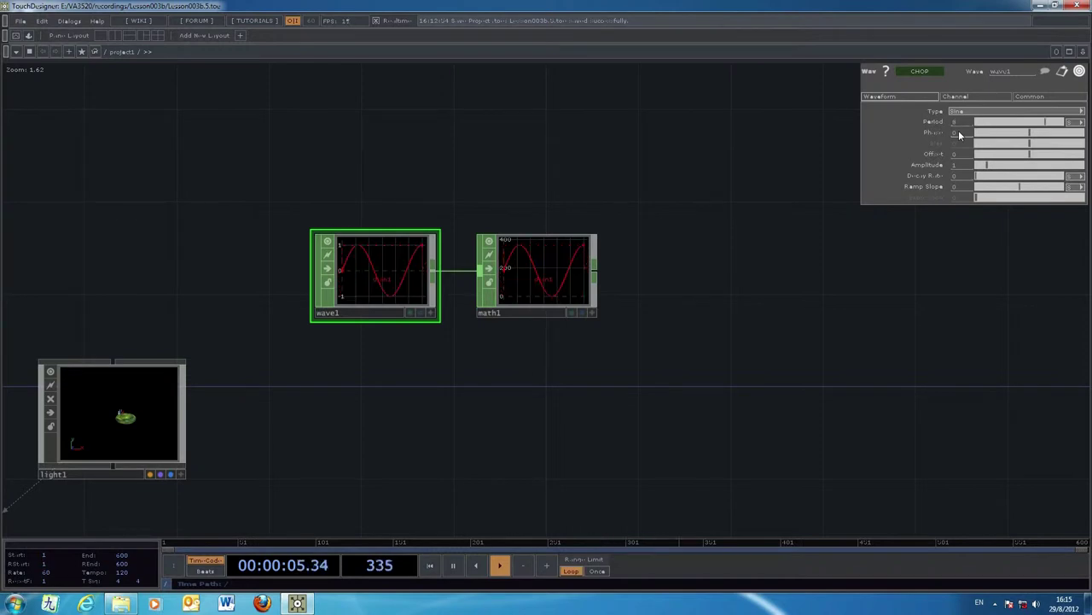
Step: Export the math operator's chan1 channel to the Y rotation of the geo1 component as an Export CHOP
left_click_drag(376, 422, 465, 351)
left_click_drag(429, 385, 530, 378)
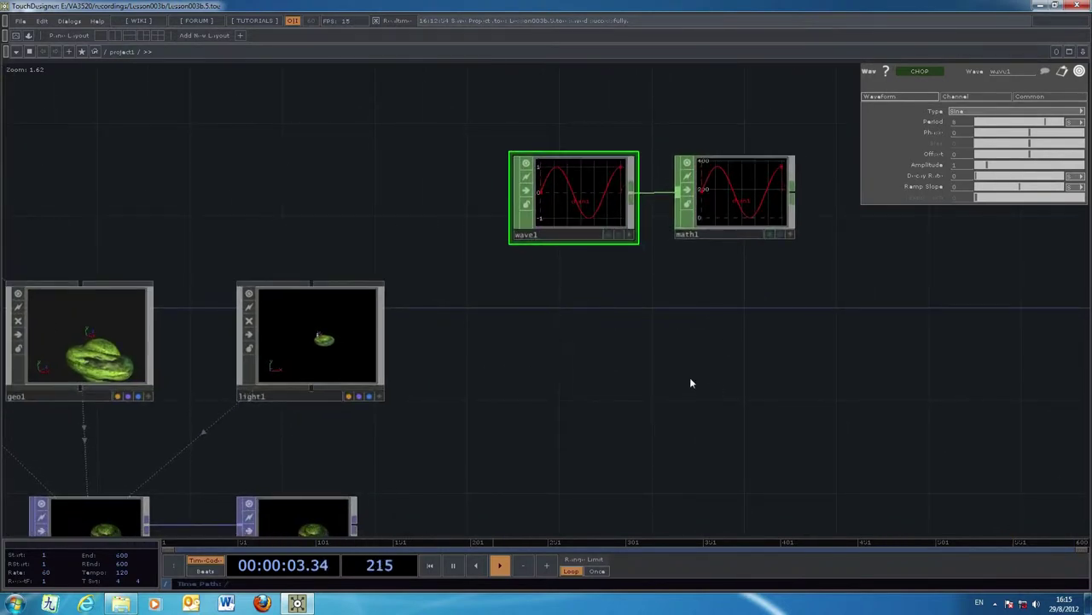
left_click(106, 334)
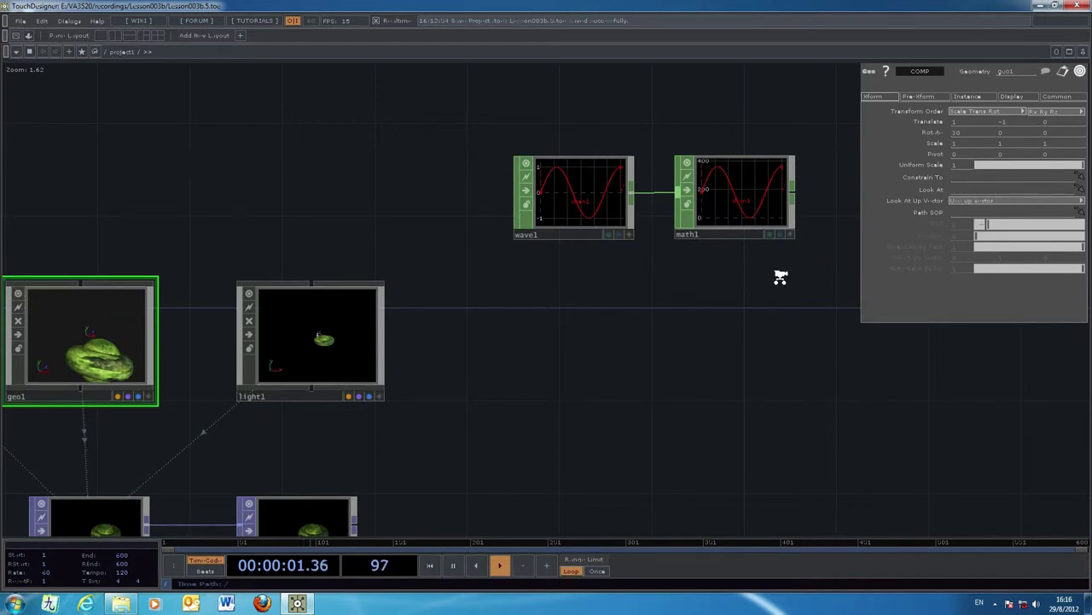
scroll(781, 274, "up", 2)
left_click(796, 220)
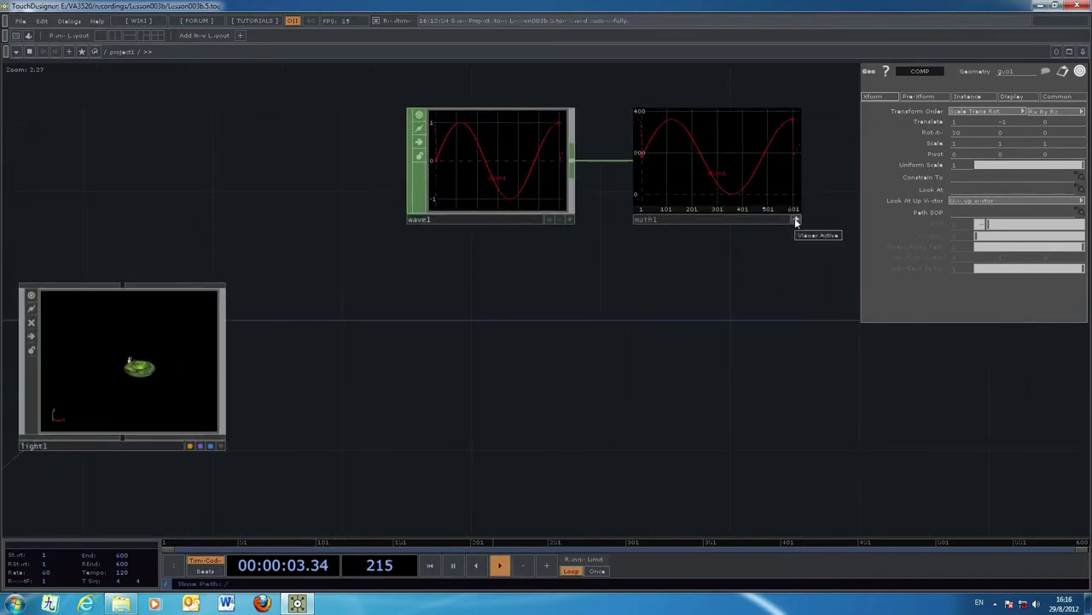
mouse_move(726, 176)
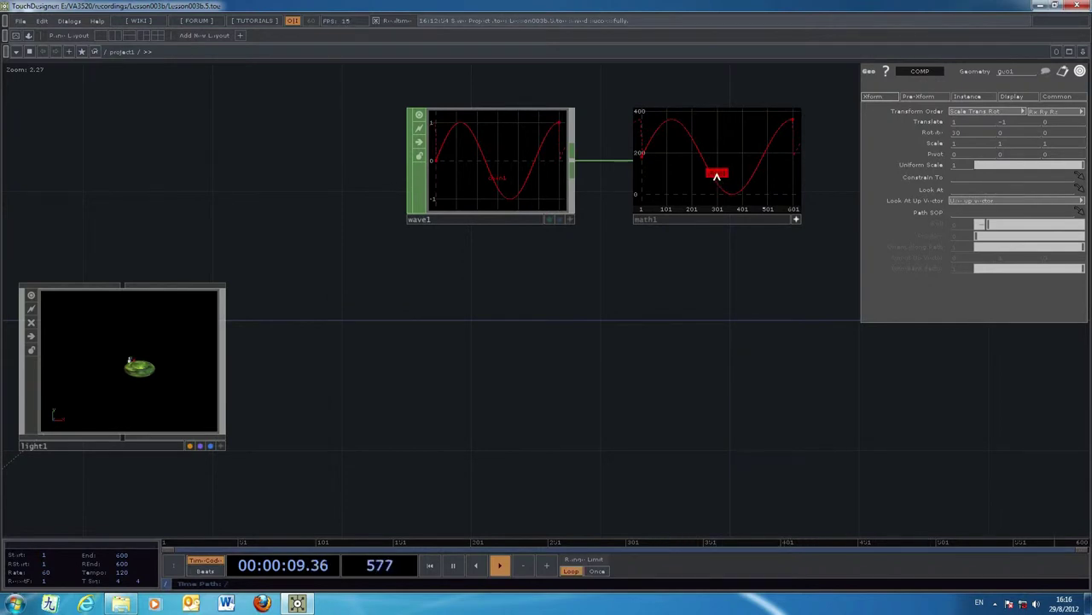
left_click_drag(717, 175, 1007, 133)
left_click_drag(1007, 133, 1011, 134)
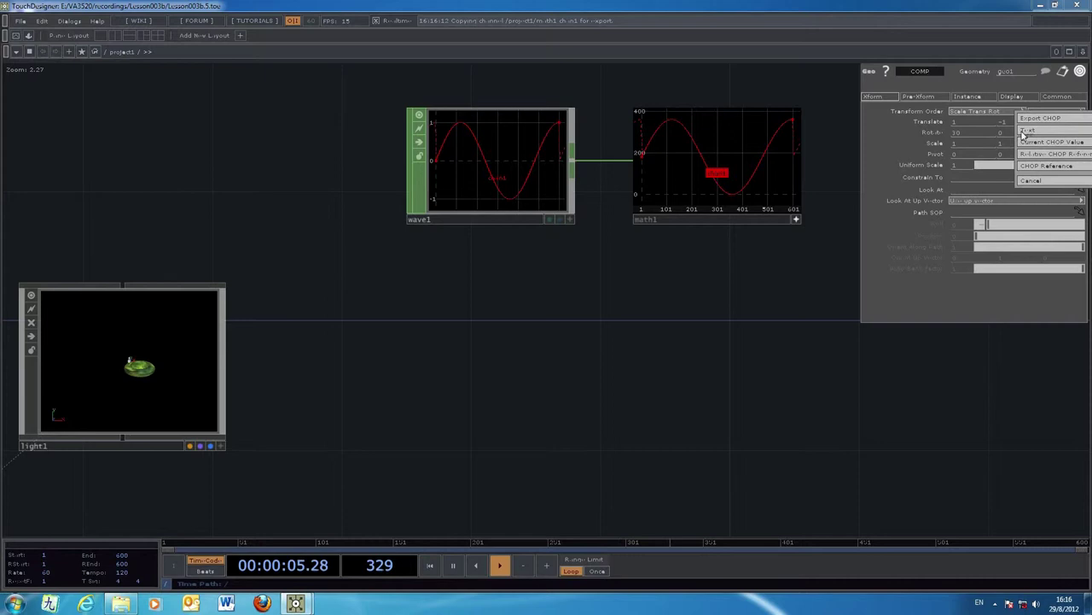
left_click(1037, 122)
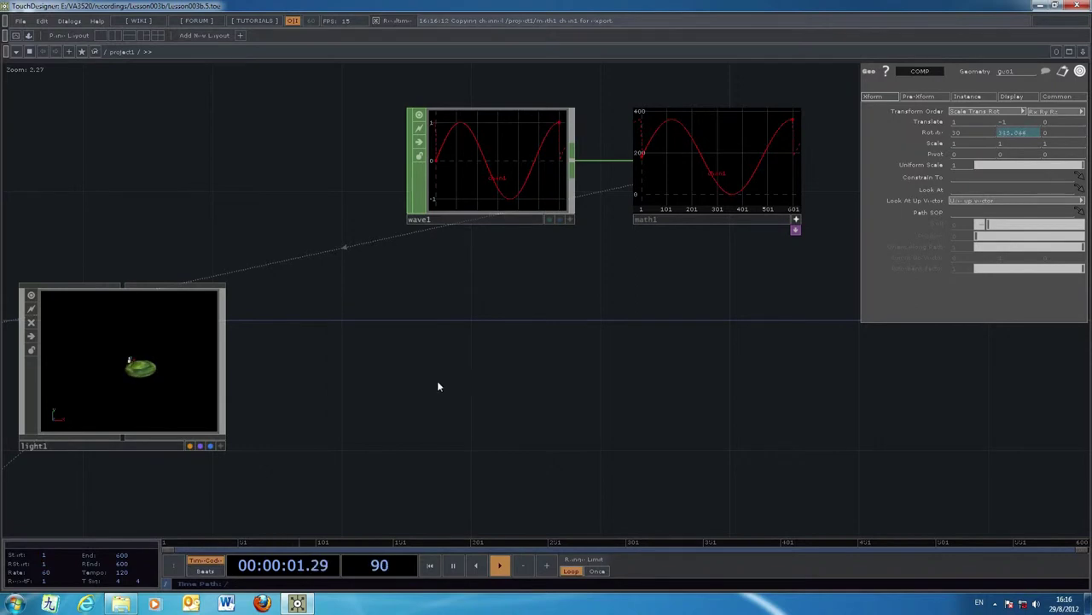
Step: Try the Scale Rot Trans transform order on geo1 and set it back to Scale Trans Rot
scroll(542, 378, "down", 3)
left_click_drag(458, 370, 563, 395)
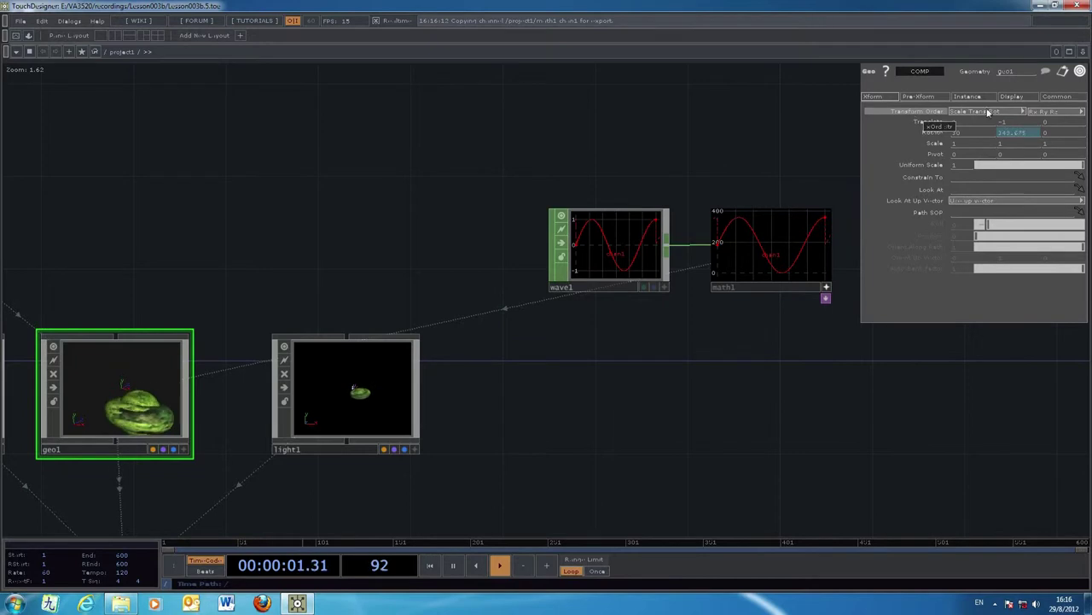
left_click(1016, 114)
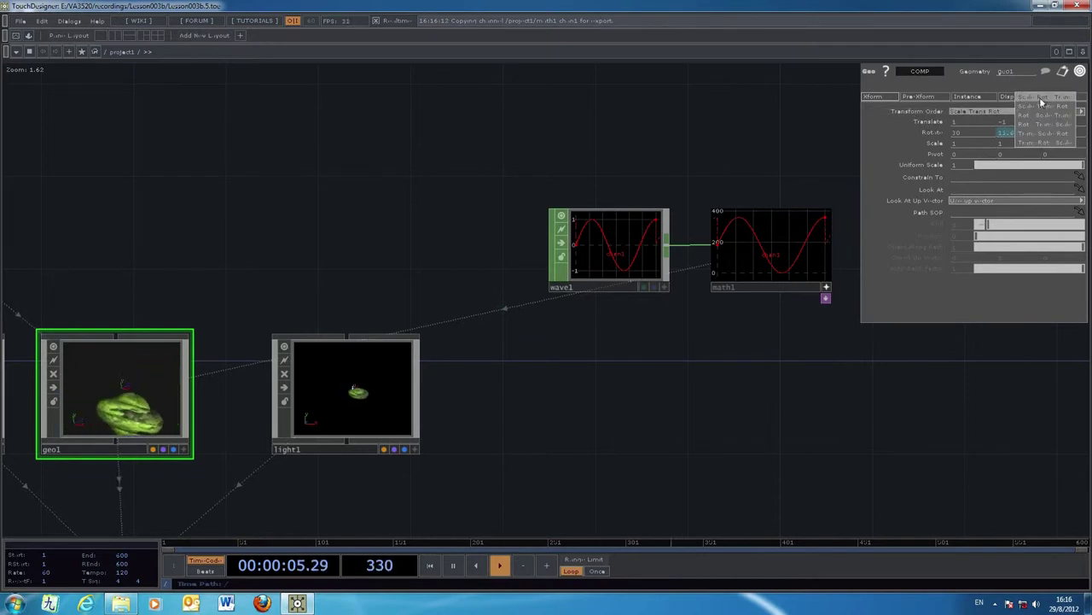
left_click(1041, 100)
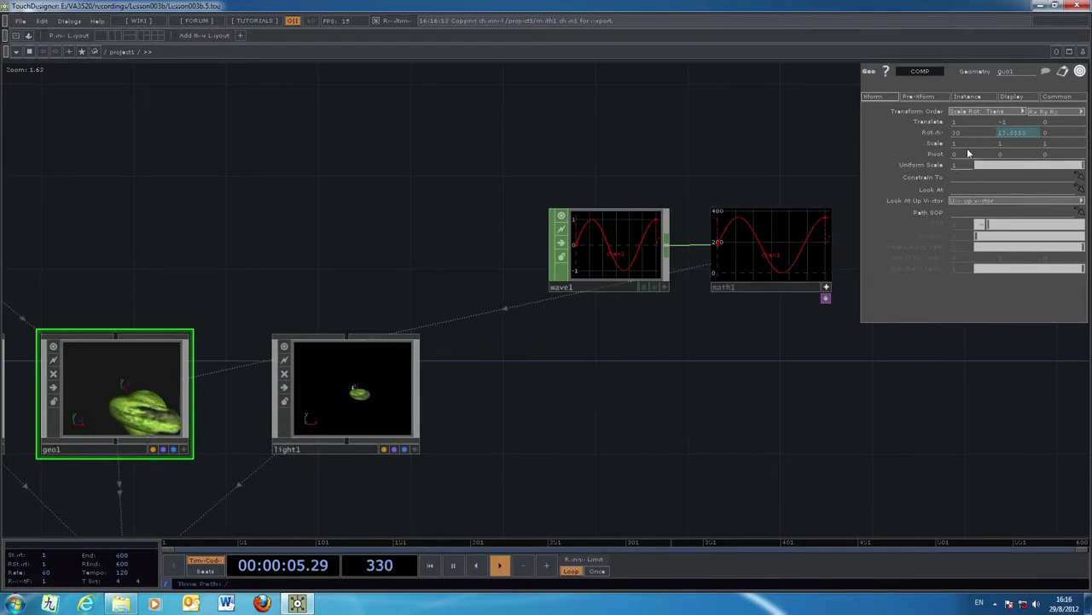
left_click(1019, 113)
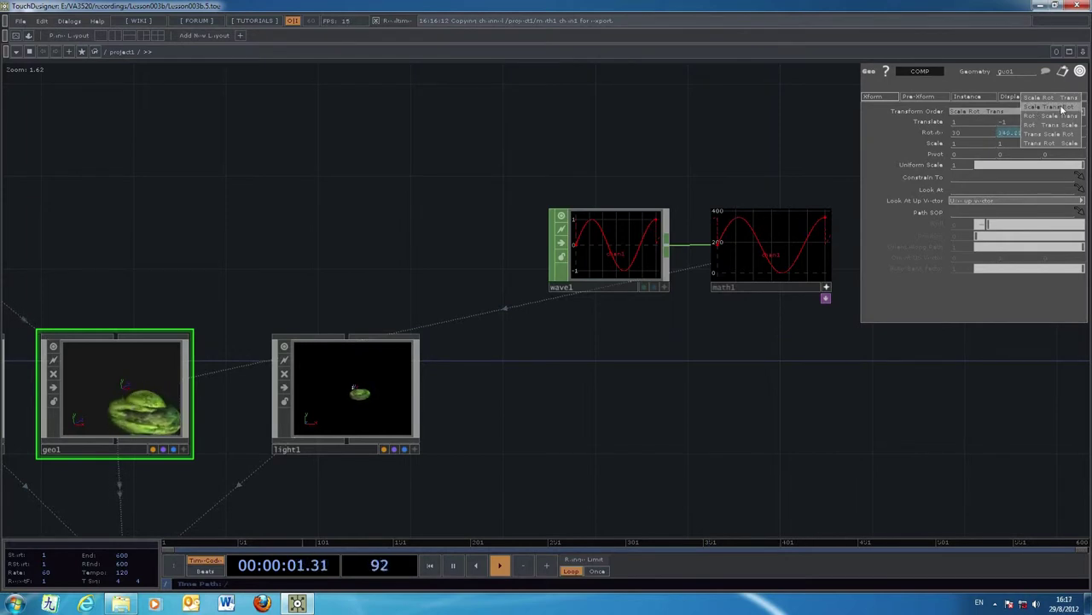
left_click(1062, 106)
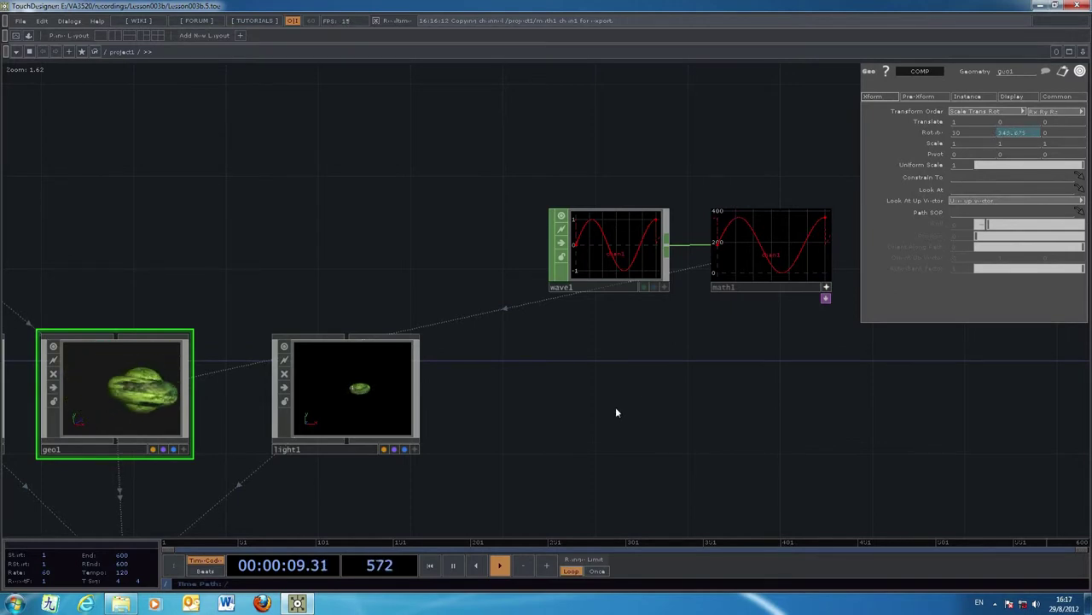
Step: Add a second Wave CHOP below wave1 and wire it into a new Math CHOP placed beside it
left_click_drag(545, 416, 568, 397)
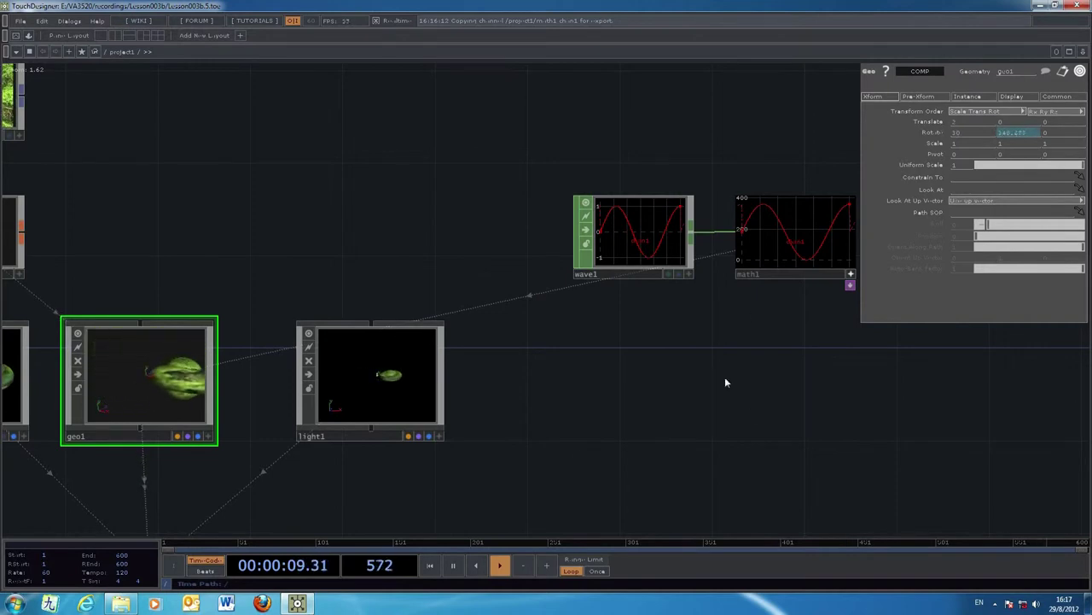
left_click_drag(601, 462, 615, 316)
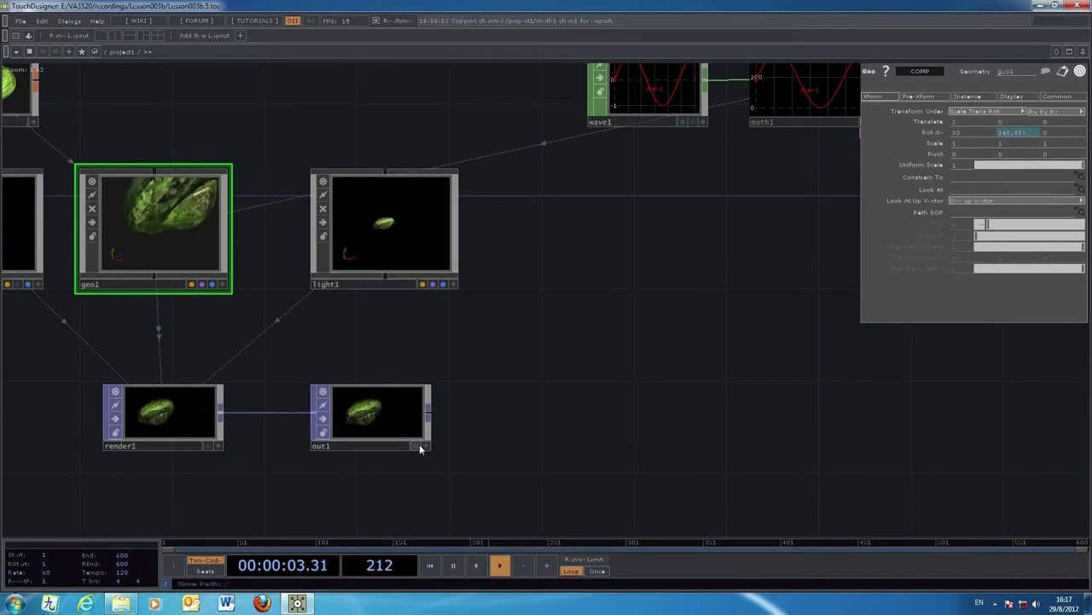
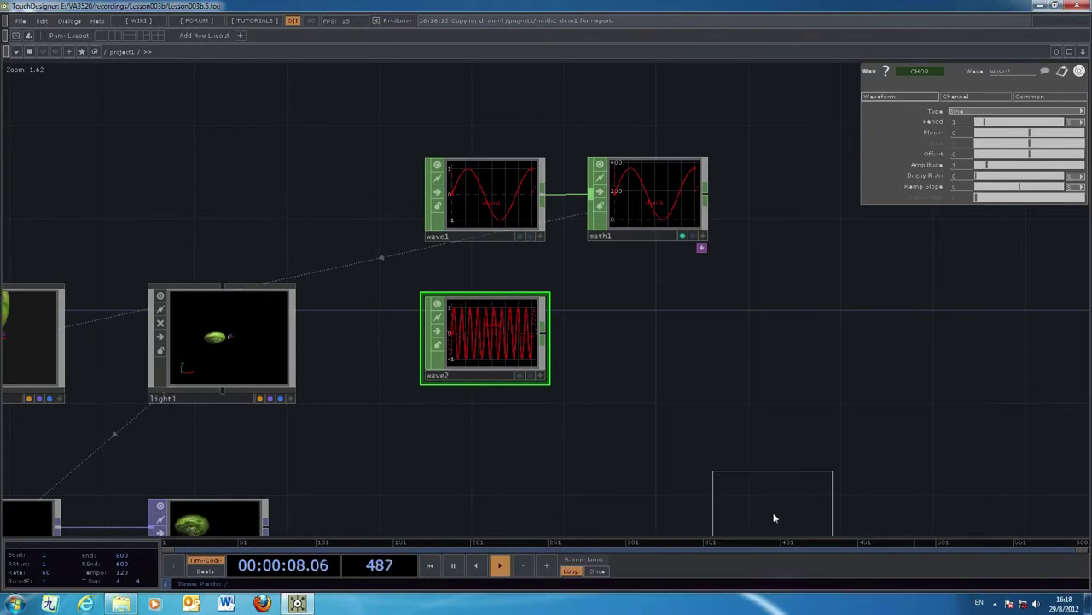
left_click(646, 341)
left_click_drag(543, 336, 591, 333)
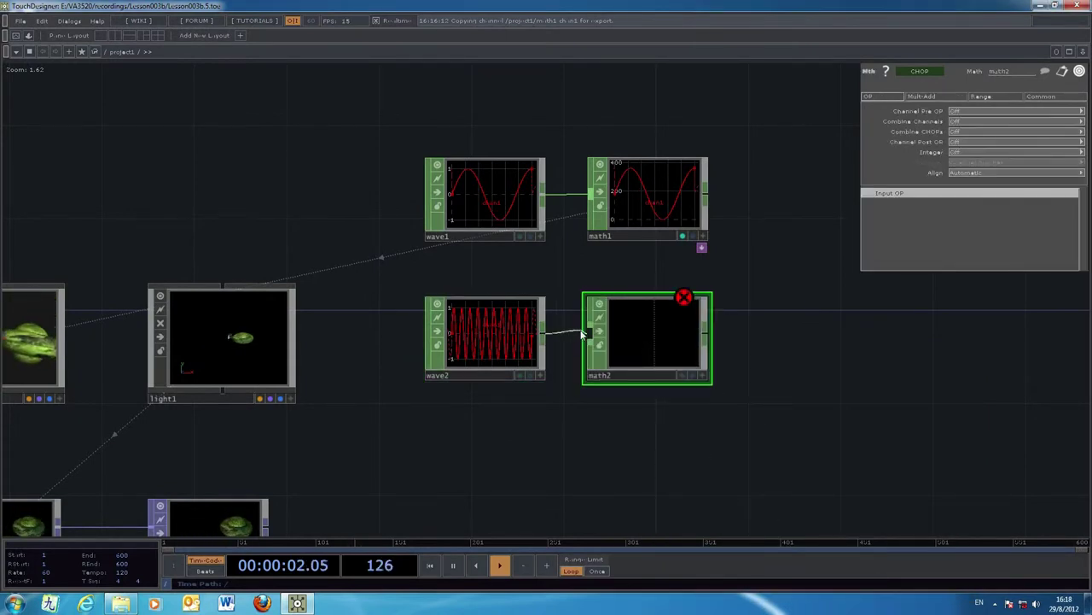
Step: Set wave2's period to 4 and make math2 remap values from the range -1 to 1 to the range -2 to 2
left_click_drag(731, 473, 690, 432)
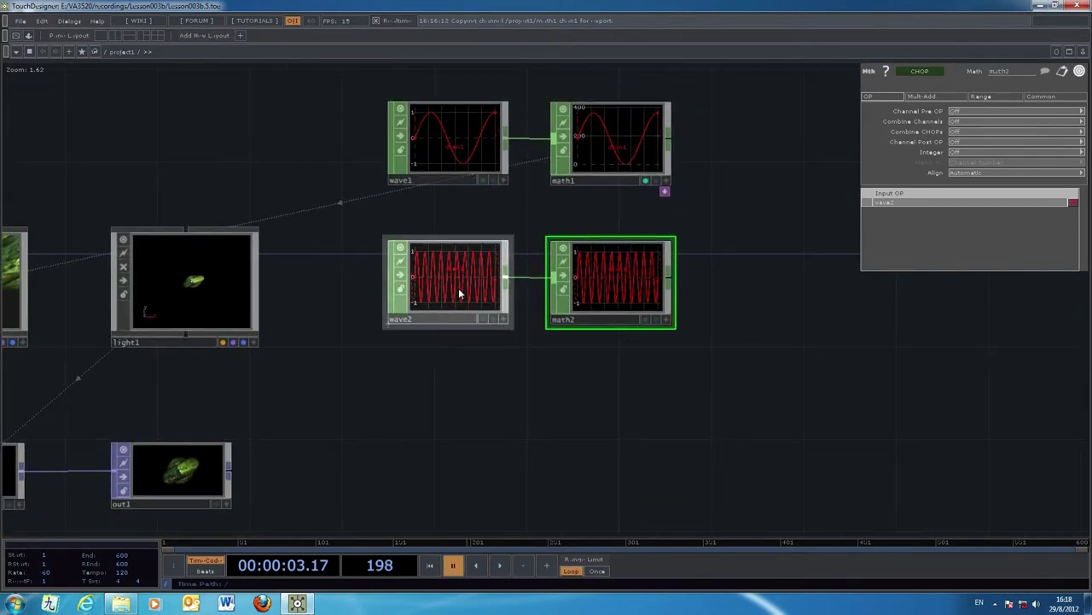
left_click(460, 256)
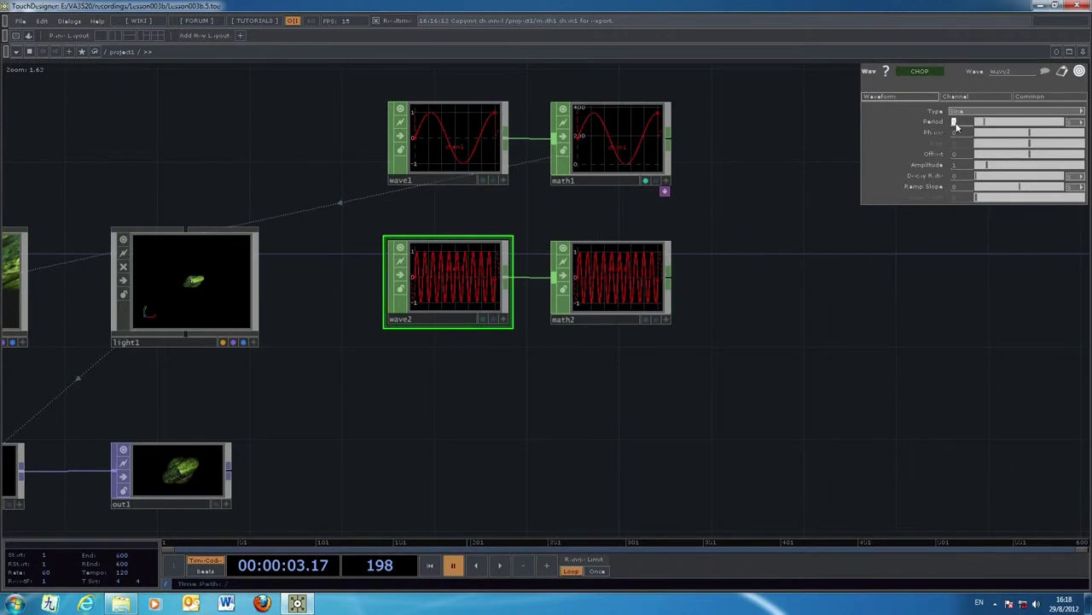
left_click_drag(957, 126, 957, 126)
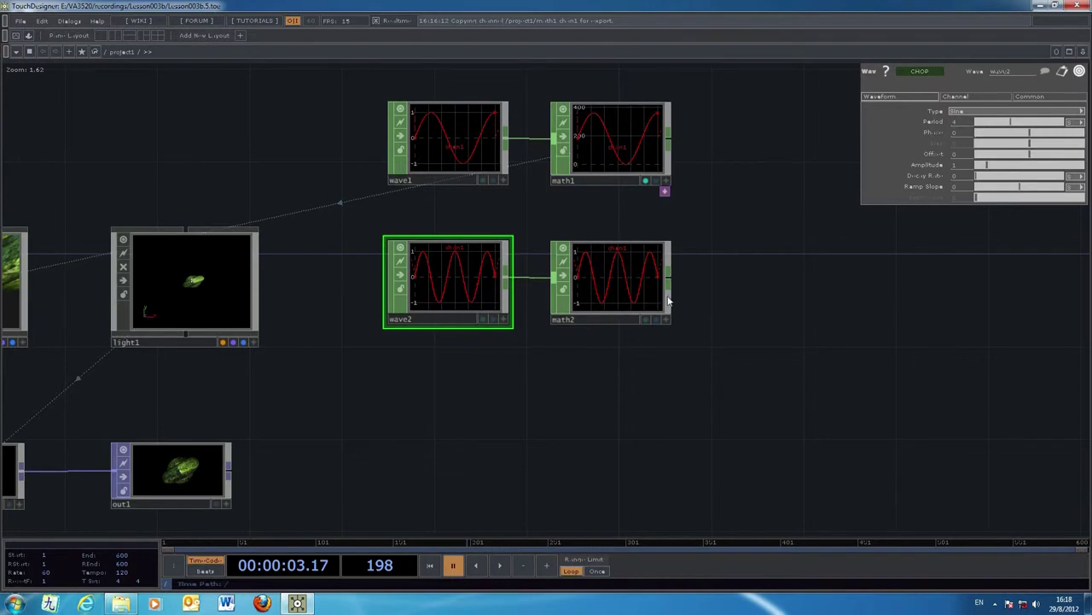
left_click(629, 298)
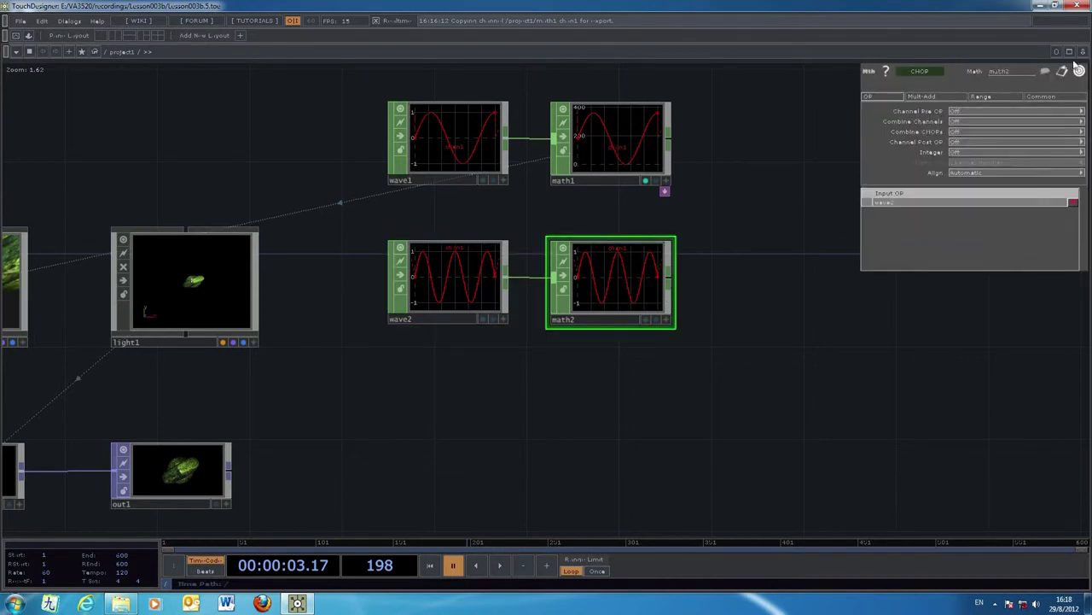
left_click(988, 96)
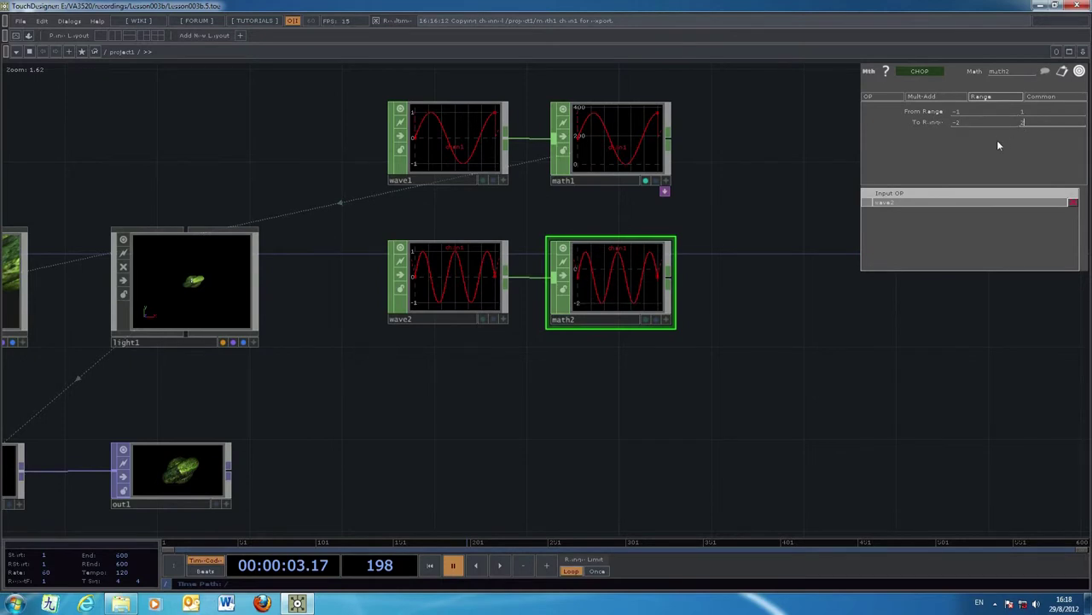
Step: Export math2's chan1 channel to the Y translate of the geo1 component as an Export CHOP
left_click_drag(487, 405, 608, 398)
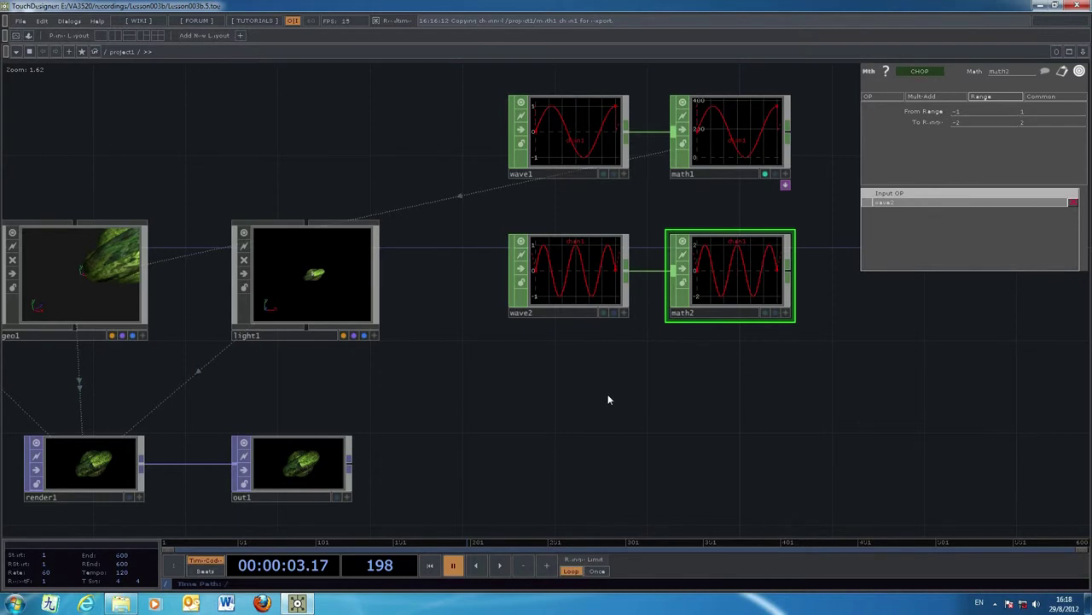
left_click(82, 287)
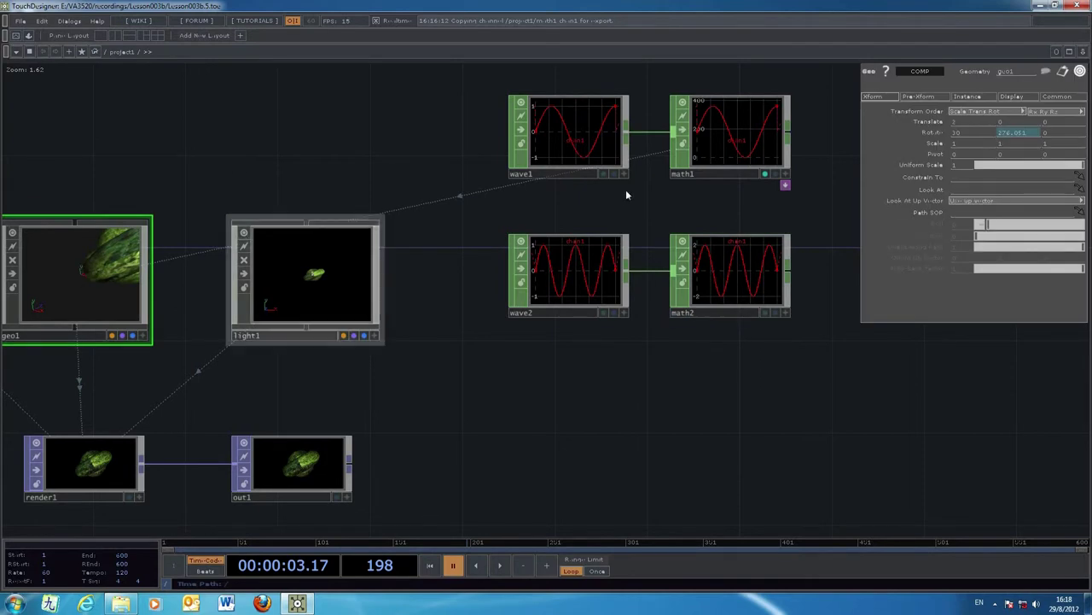
left_click(785, 314)
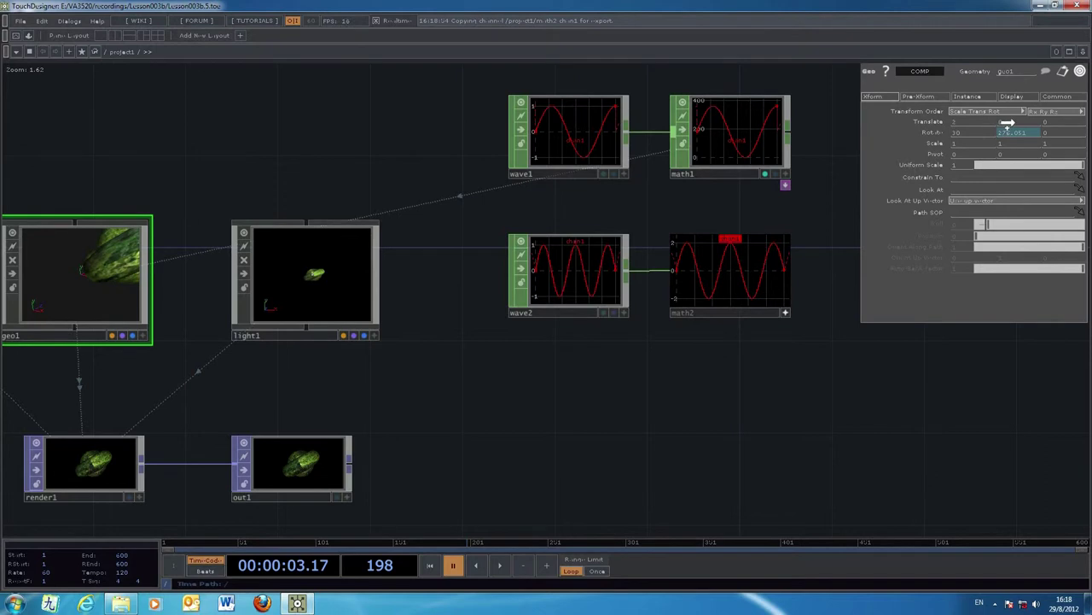
left_click_drag(1008, 123, 1015, 126)
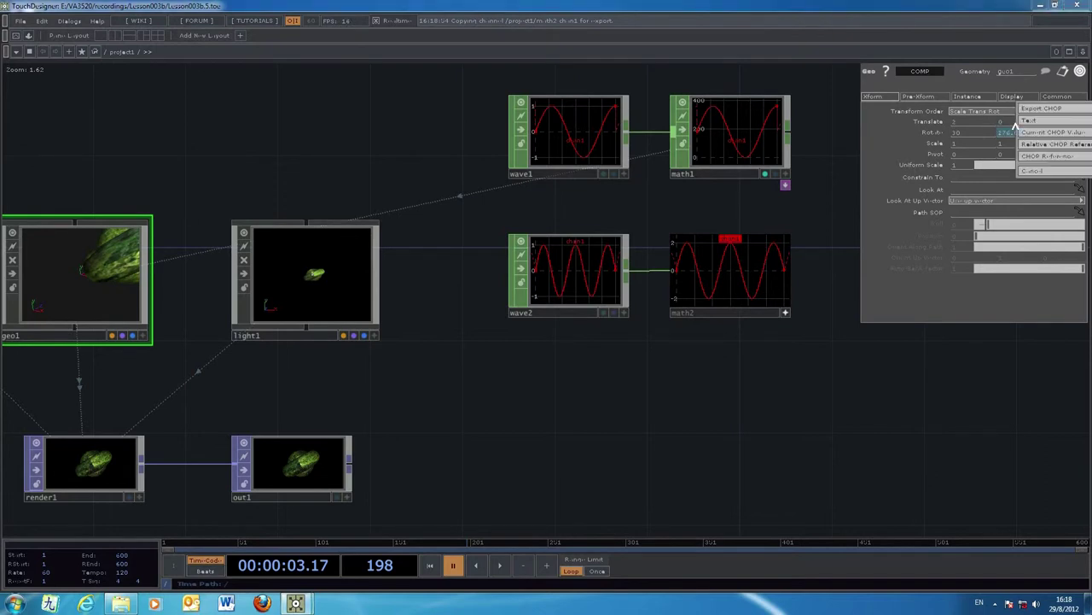
left_click(1035, 110)
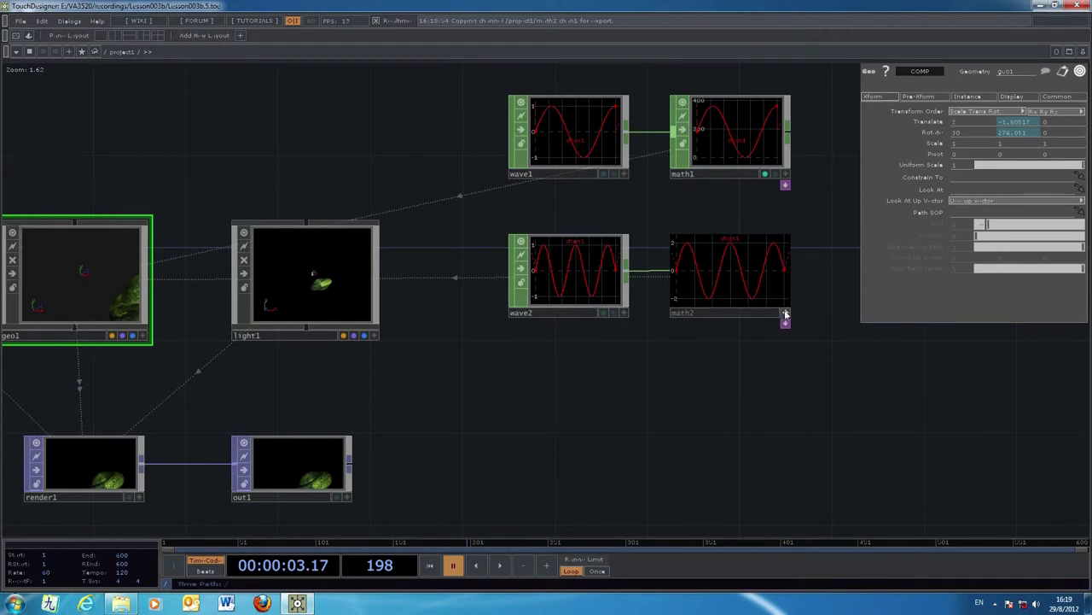
Step: Resume timeline playback to preview the animated out1 output, and save the project
left_click_drag(607, 400, 641, 383)
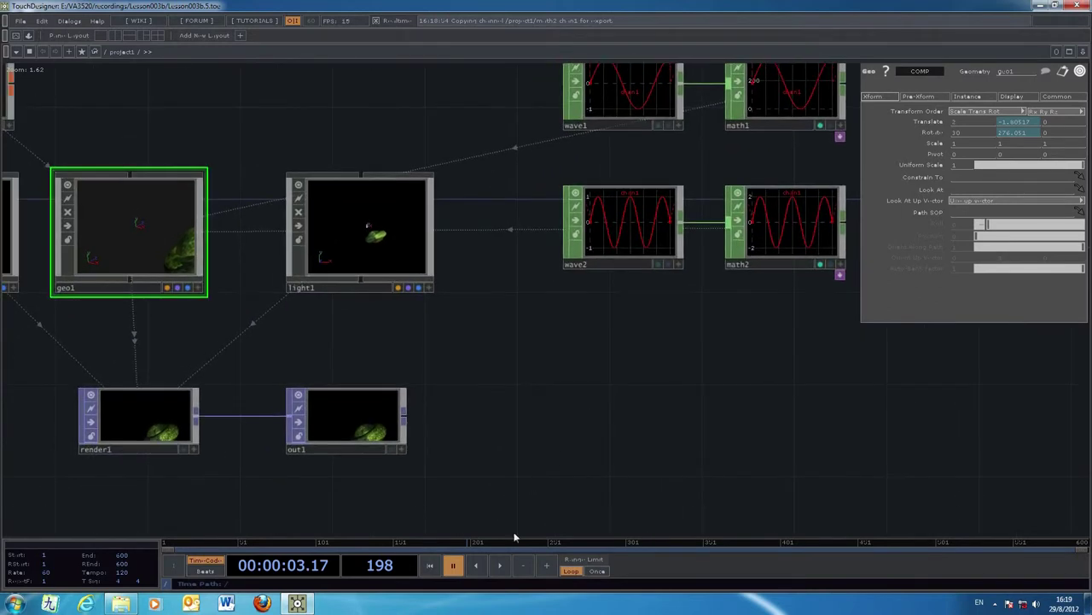
left_click(501, 566)
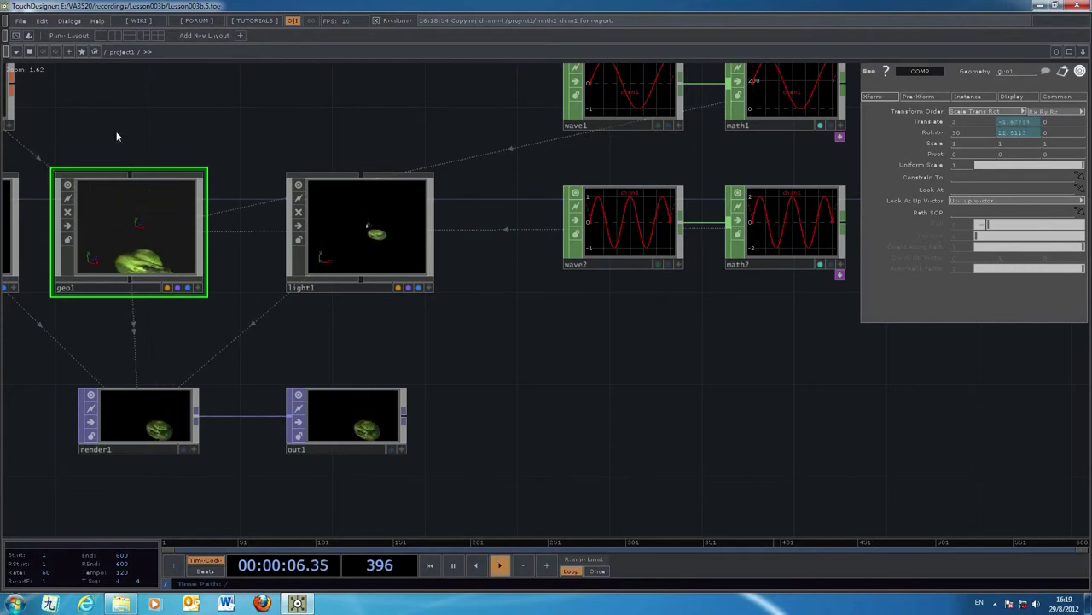
left_click(22, 21)
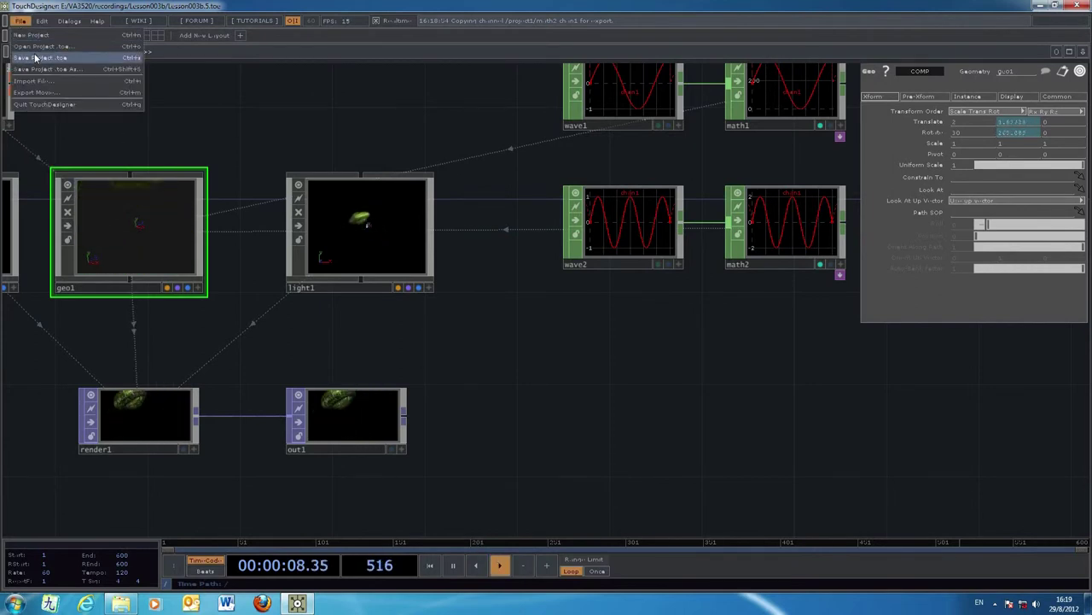
left_click(35, 57)
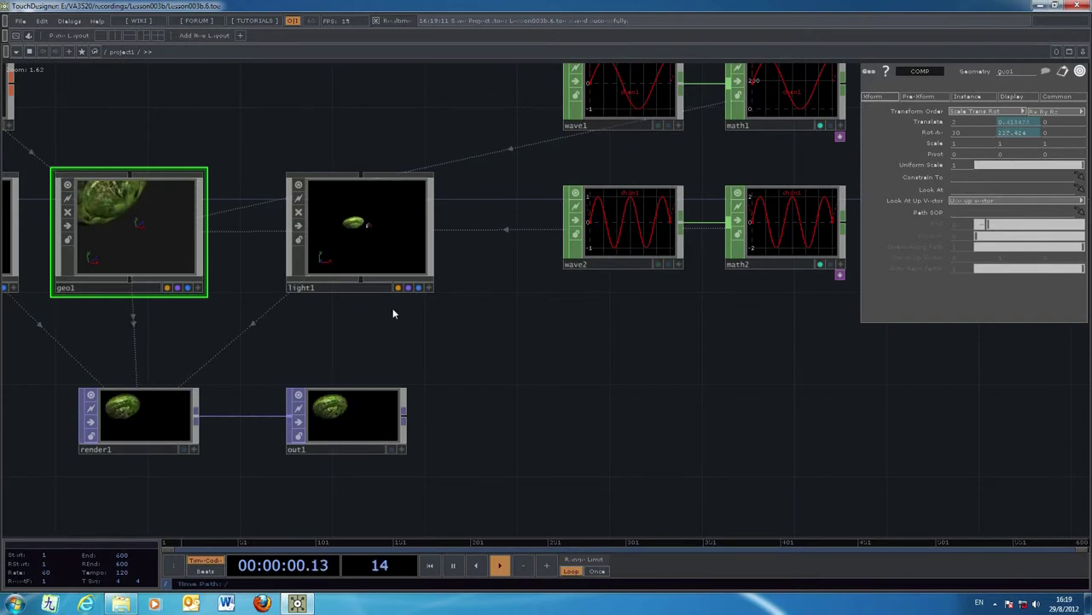
left_click(391, 449)
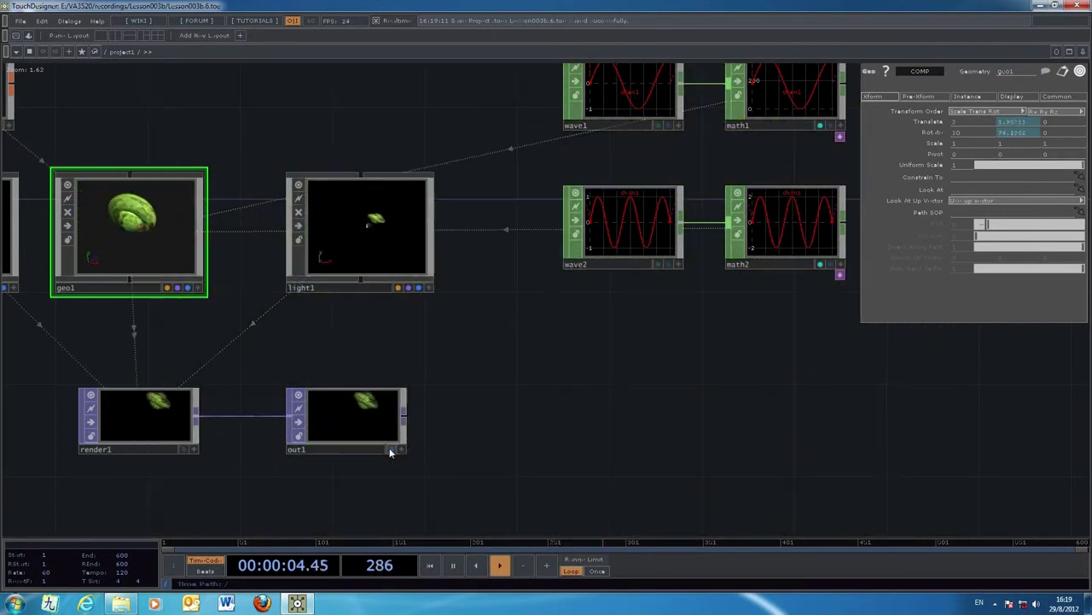
Step: Add a Mouse CHOP to the network below wave2
left_click_drag(917, 423, 801, 462)
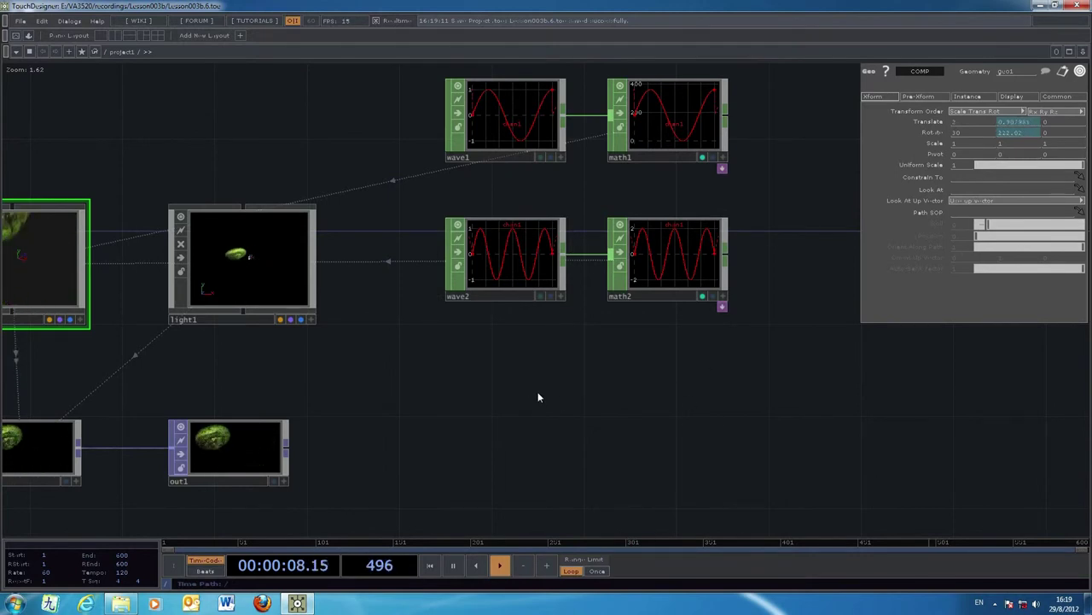
key("Tab")
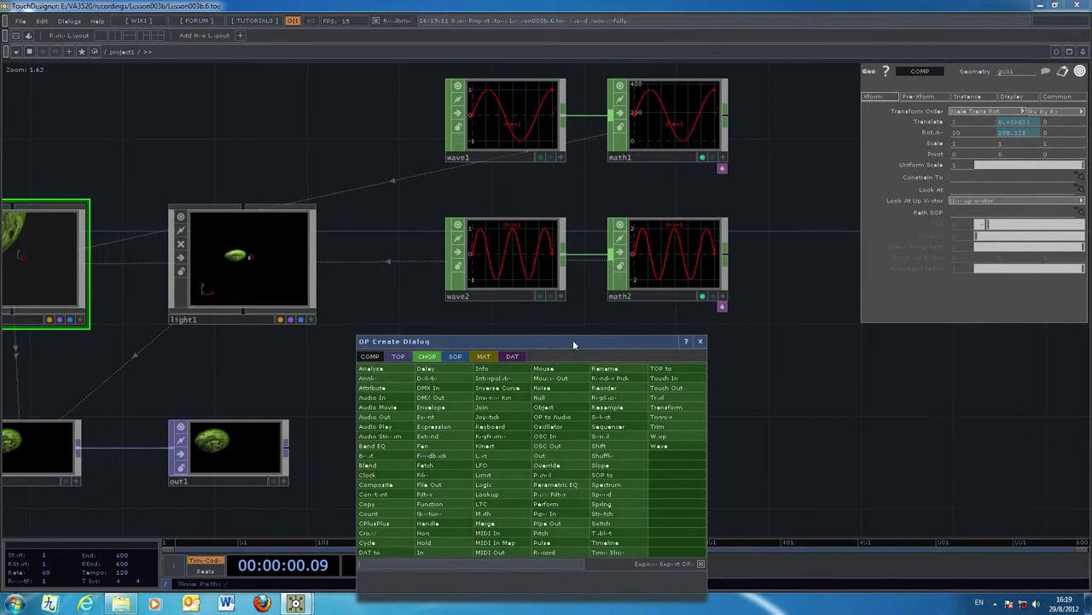
left_click_drag(573, 339, 726, 282)
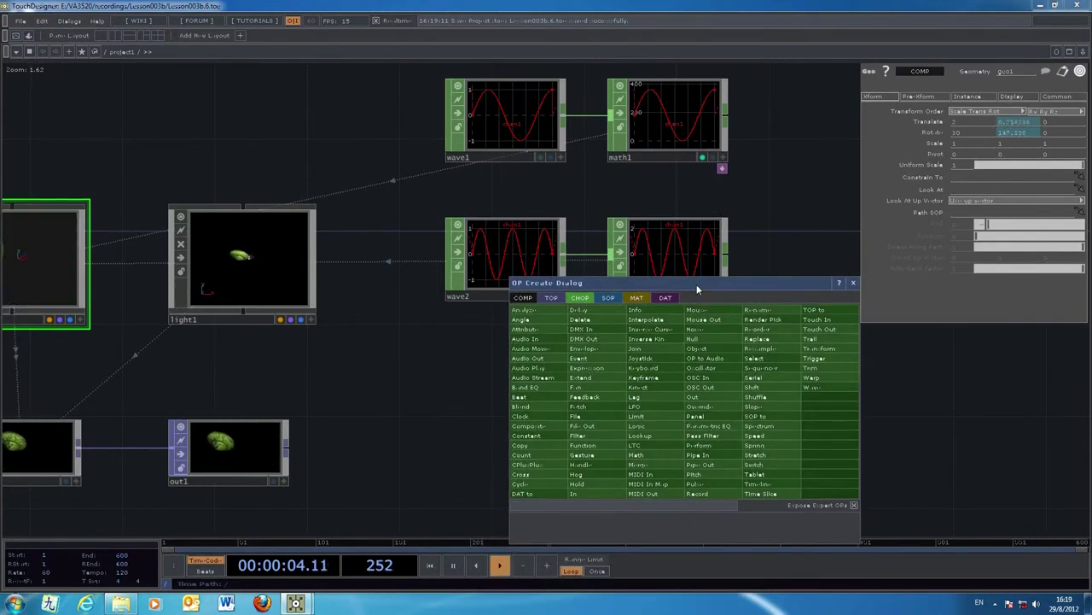
left_click(706, 311)
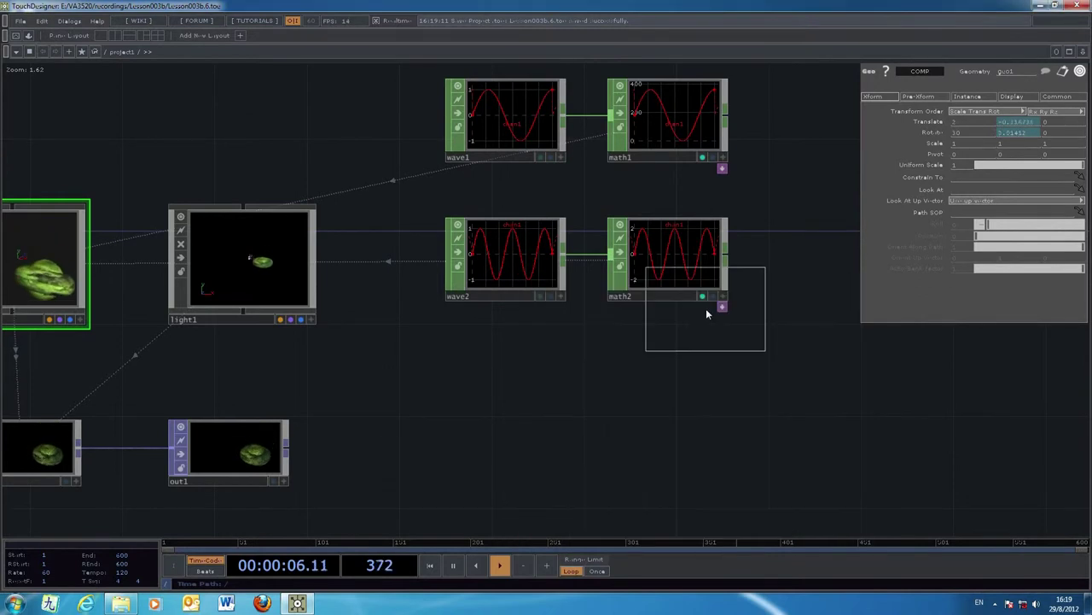
left_click(499, 399)
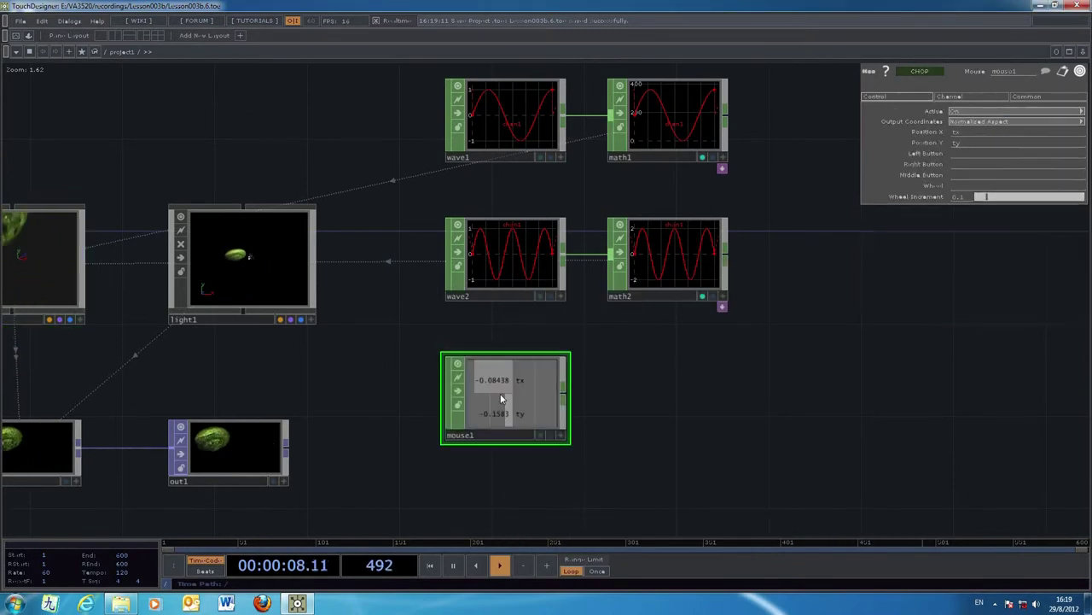
Step: Add a Math CHOP beside mouse1 and wire the mouse operator's output into it
scroll(698, 439, "up", 2)
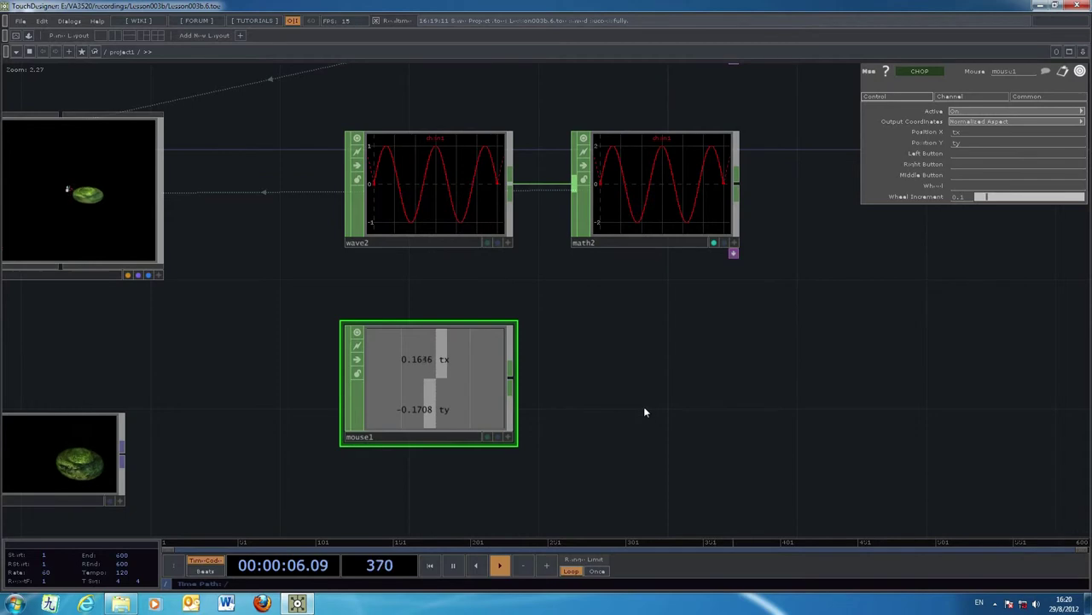
key("Tab")
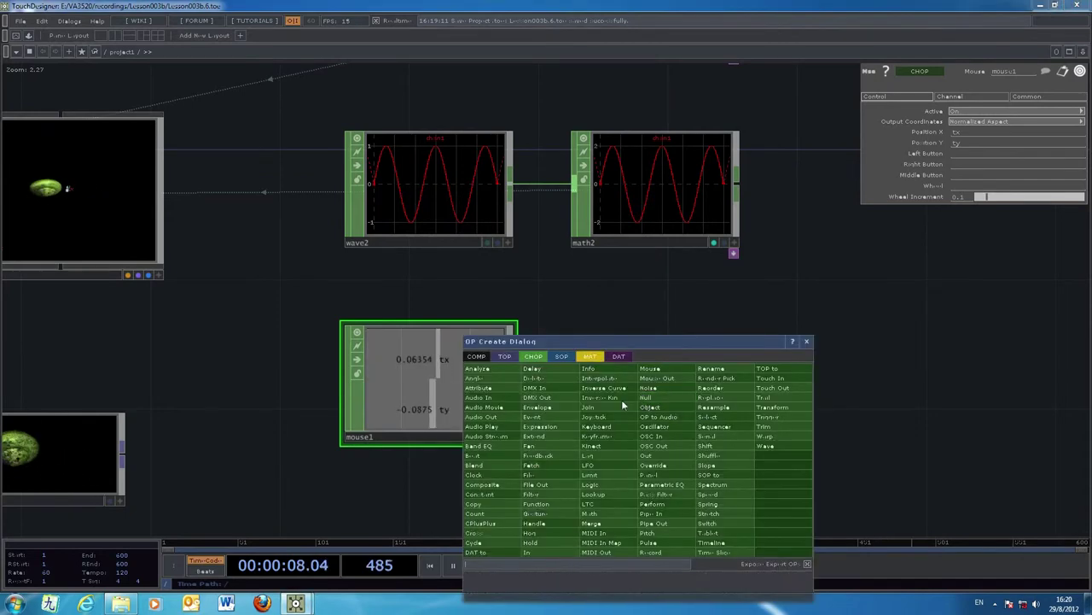
left_click(600, 513)
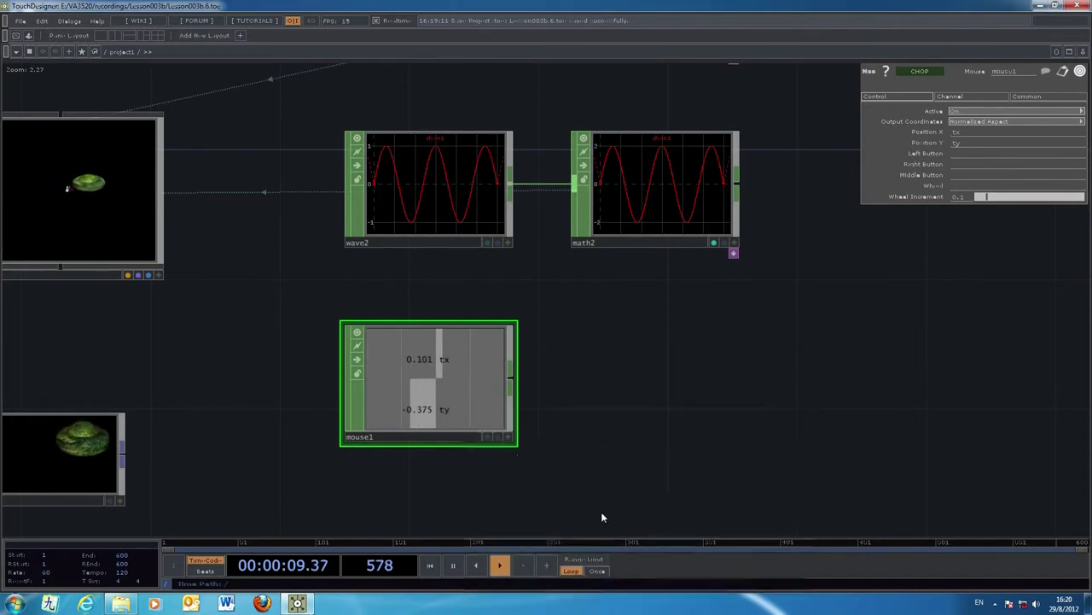
left_click(652, 380)
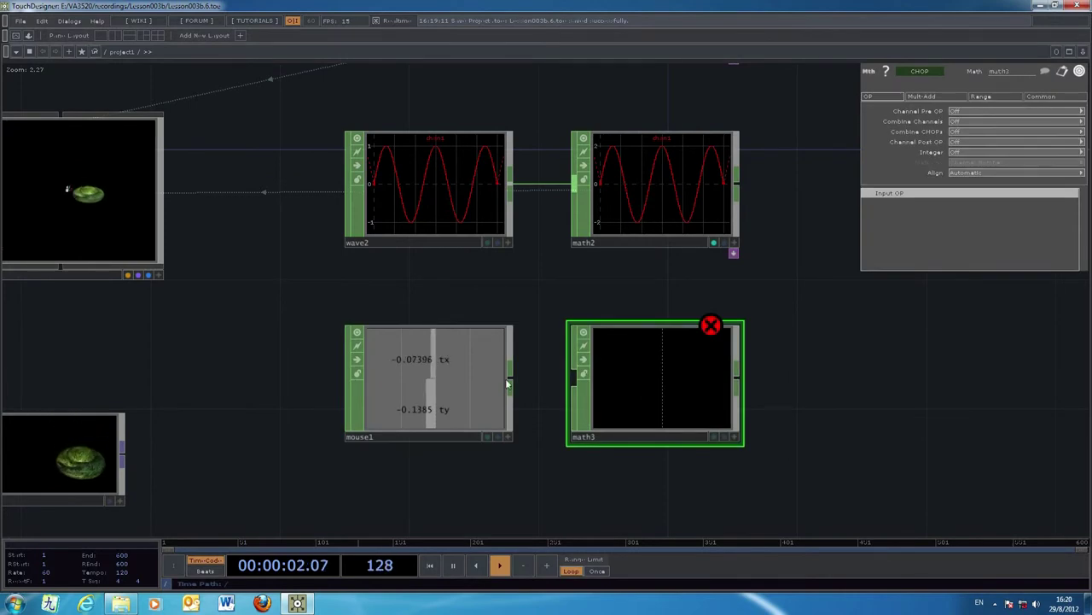
left_click_drag(510, 378, 569, 383)
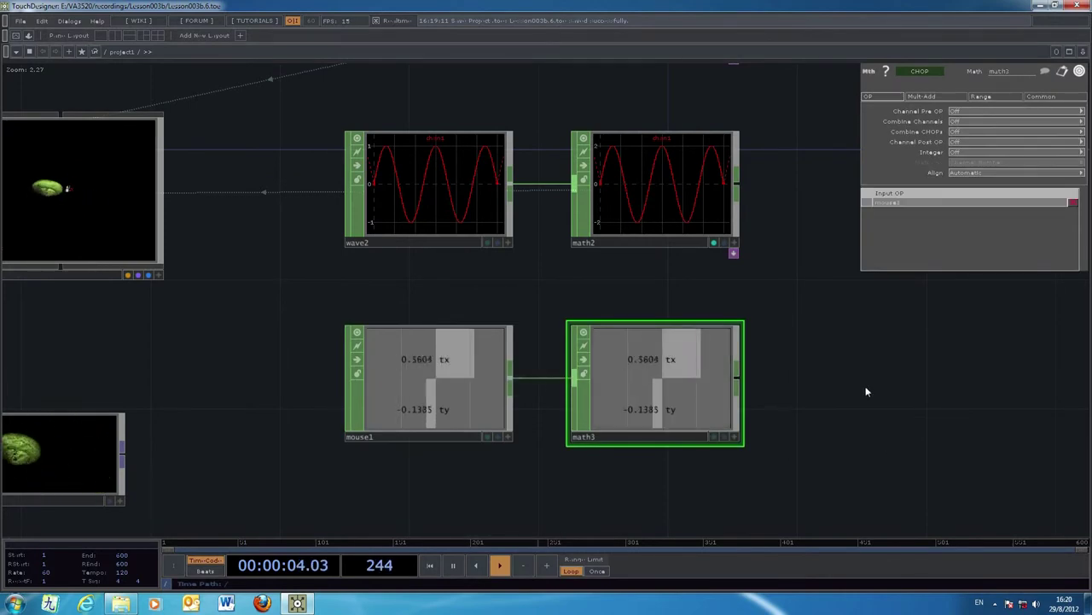
Step: Set math3 to remap values from the range -1 to 1 to the range 0.1 to 2.1
left_click_drag(873, 451, 831, 461)
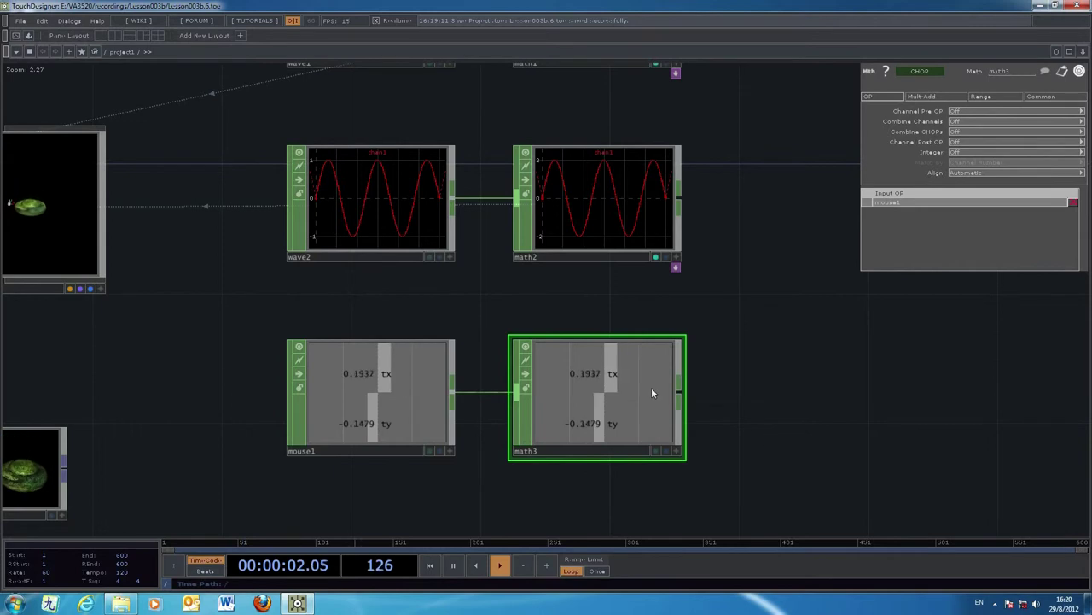
left_click(986, 97)
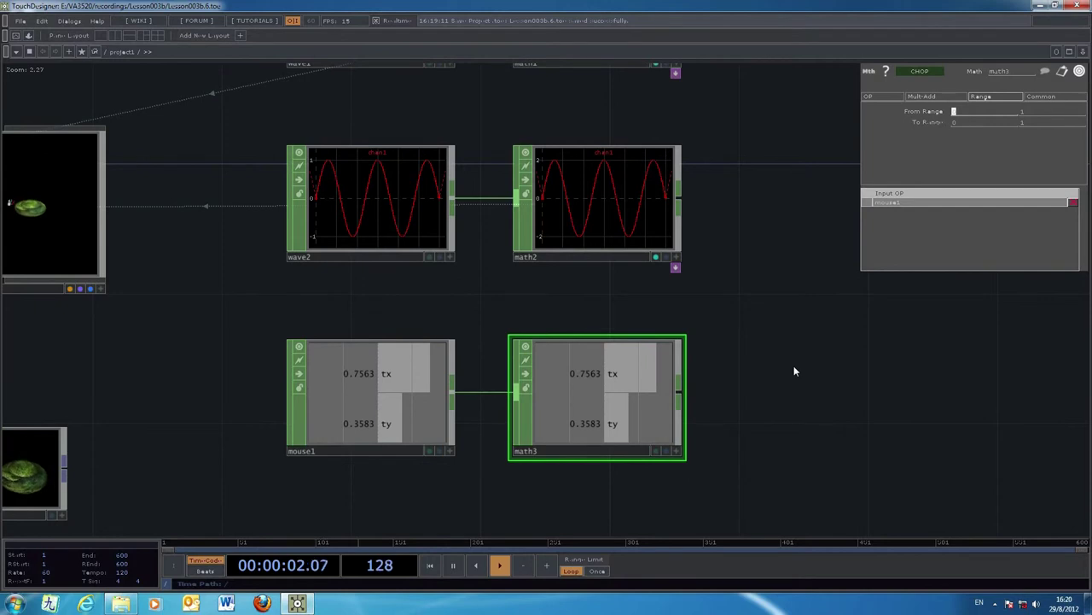
type("-1")
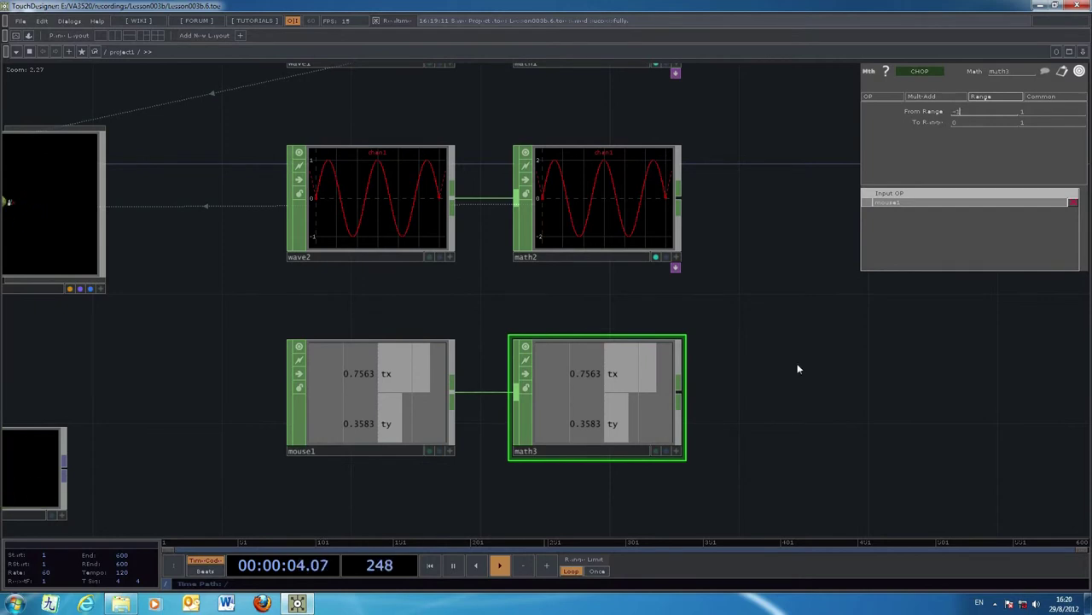
left_click(961, 123)
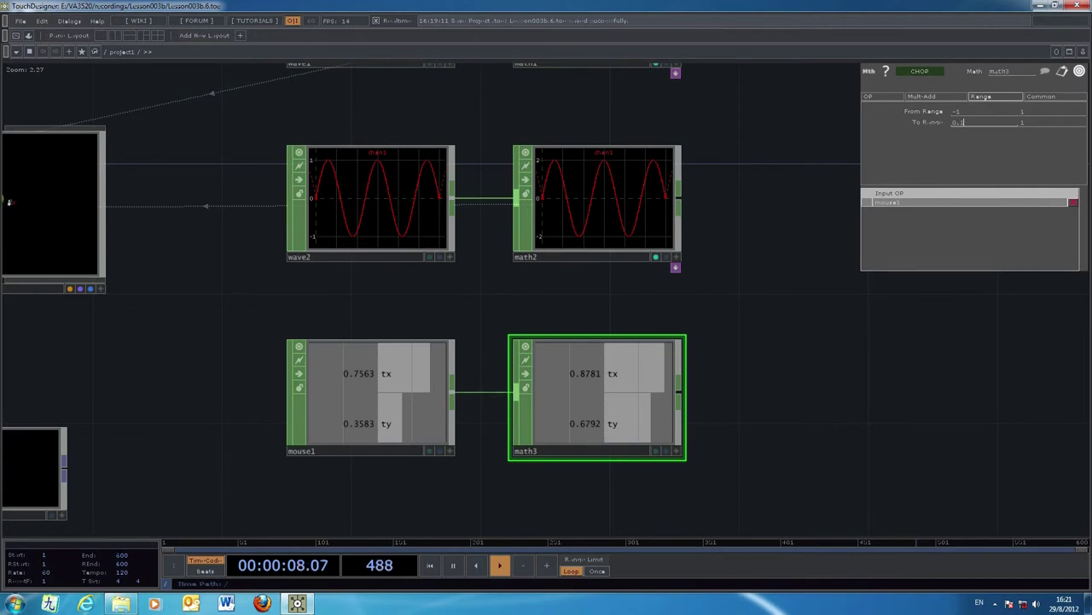
key("Return")
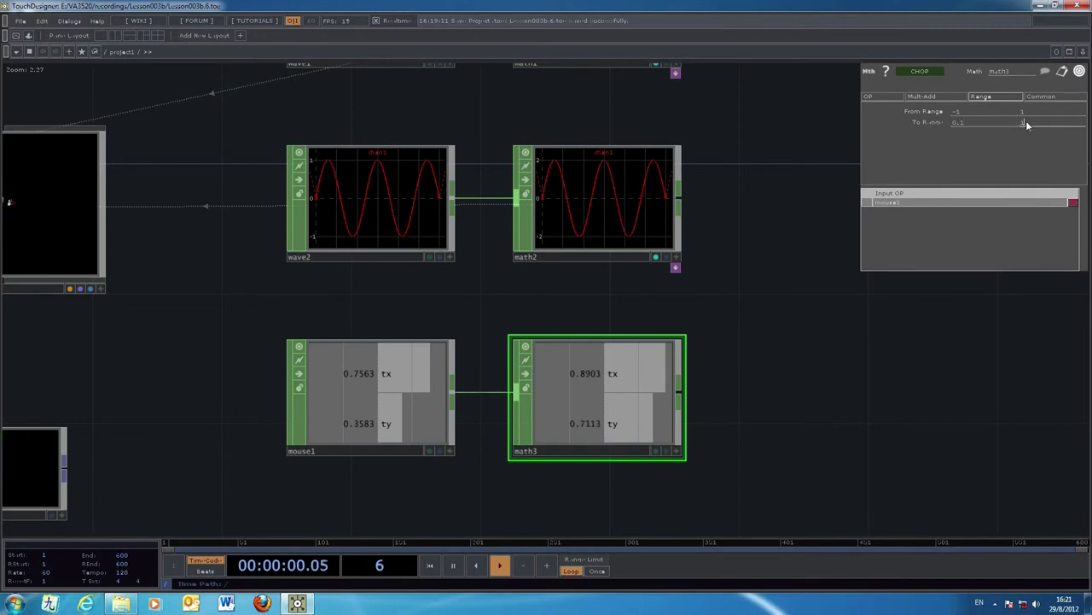
type("2.1")
key("Return")
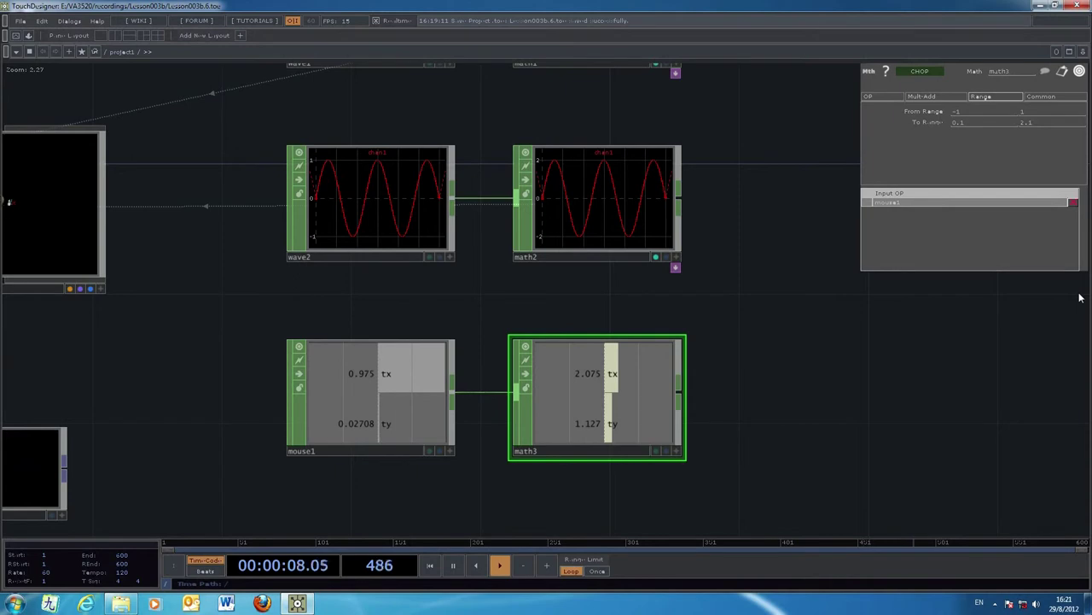
Step: Export math3's tx channel to the Uniform Scale parameter of geo1 with an Export CHOP link, and save the project
left_click_drag(129, 344, 280, 350)
scroll(280, 348, "down", 3)
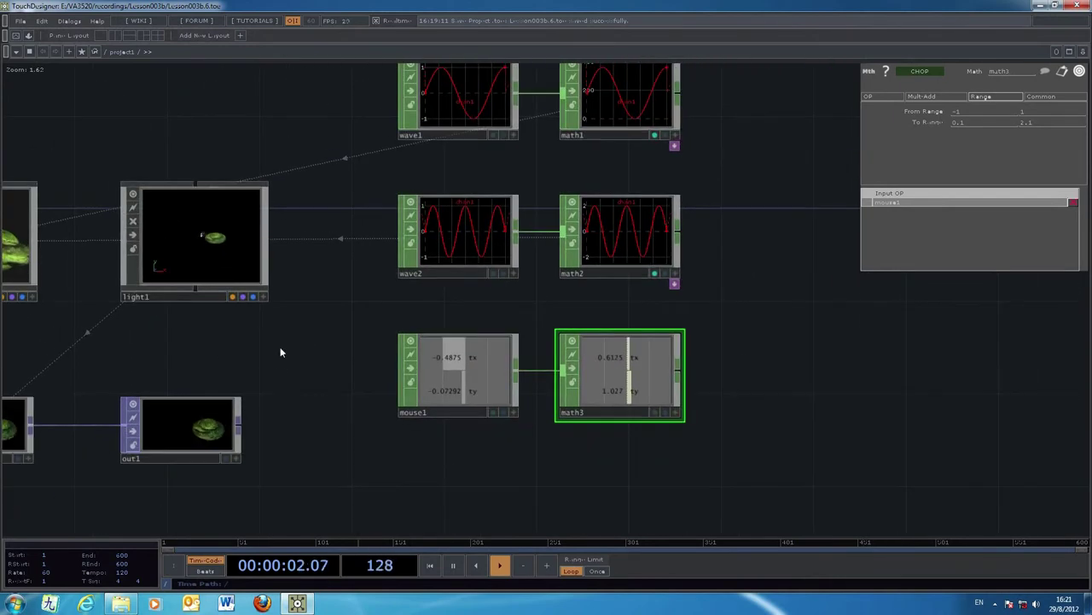
scroll(220, 351, "up", 2)
left_click_drag(254, 349, 281, 349)
left_click(111, 251)
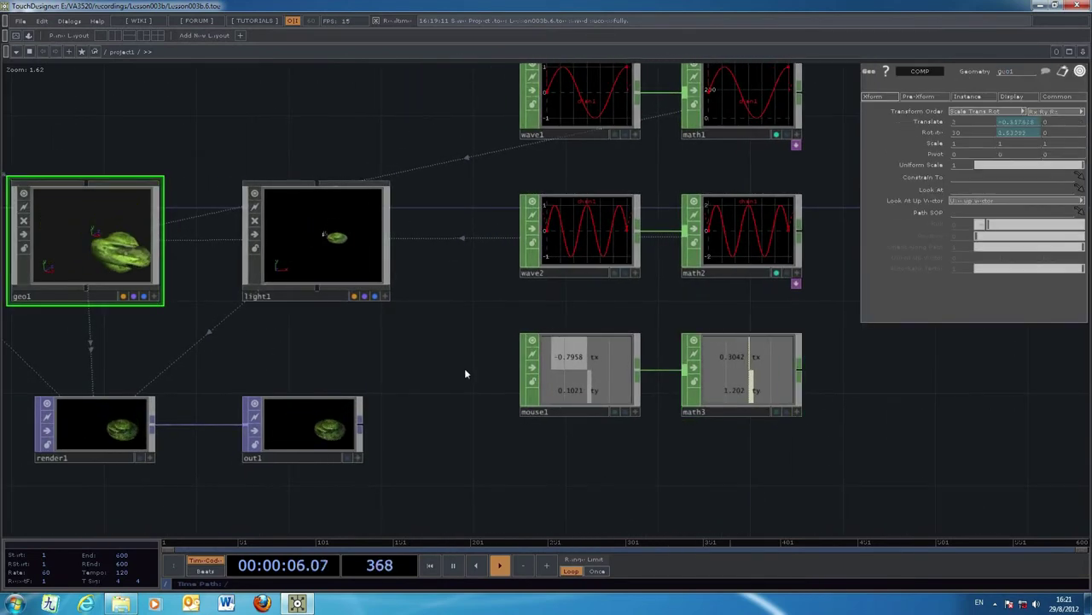
left_click_drag(927, 475, 882, 415)
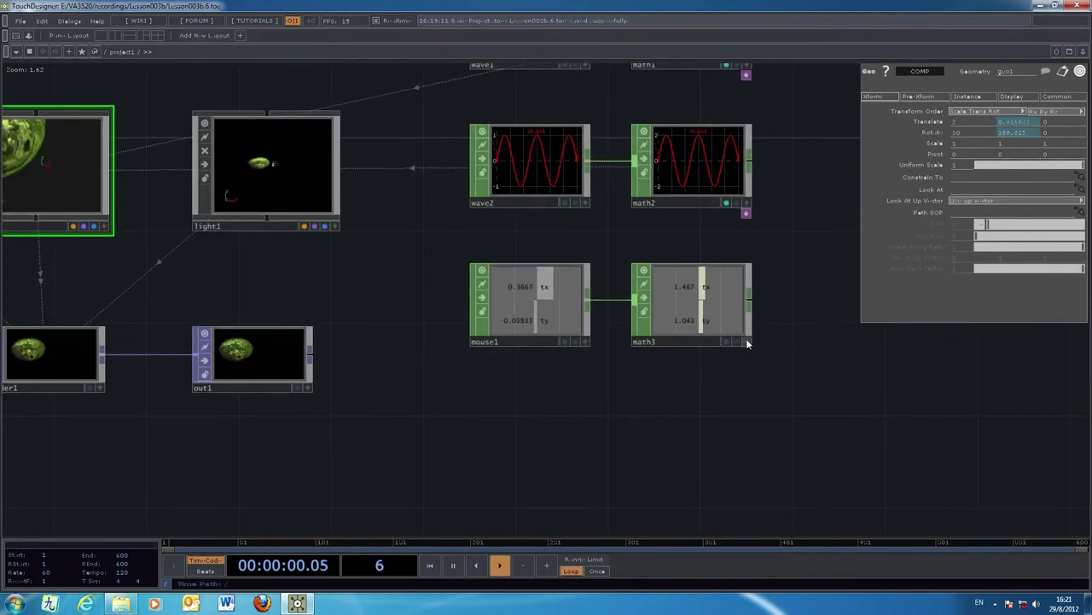
left_click(747, 342)
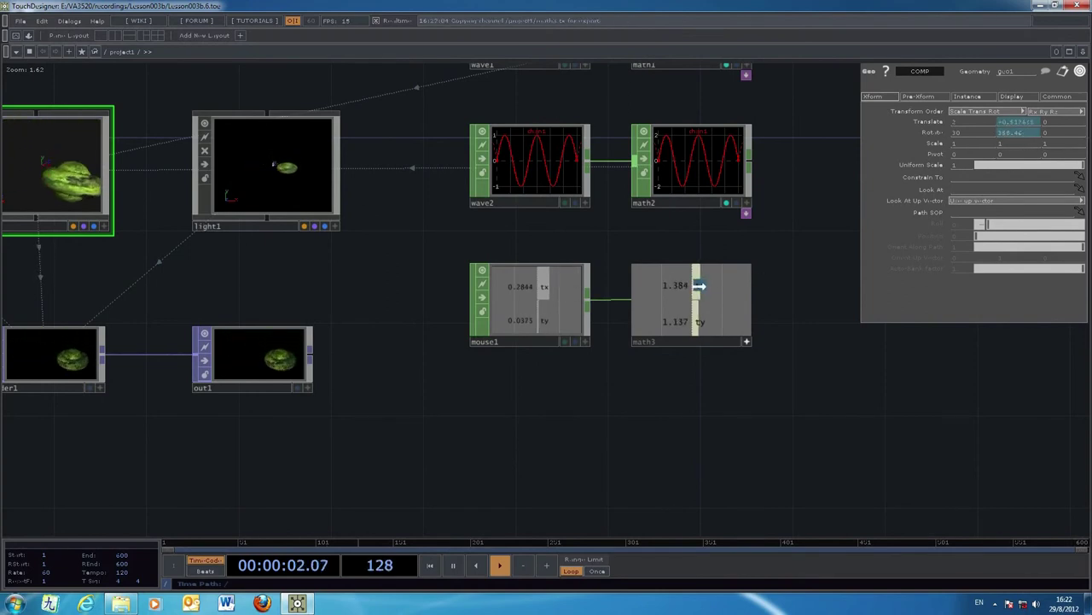
left_click_drag(956, 174, 968, 169)
left_click(992, 152)
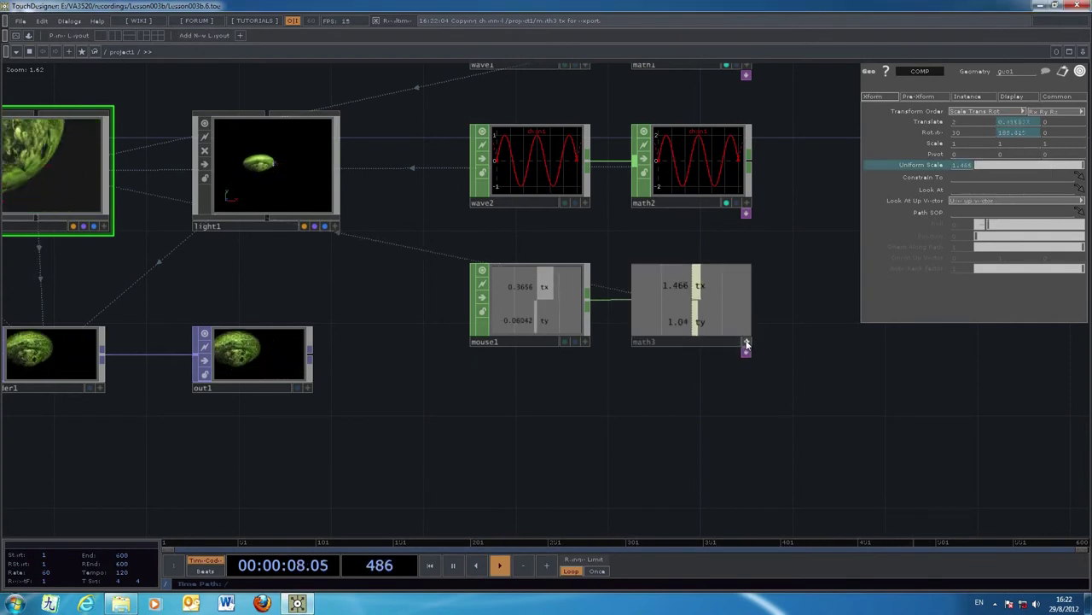
left_click(21, 21)
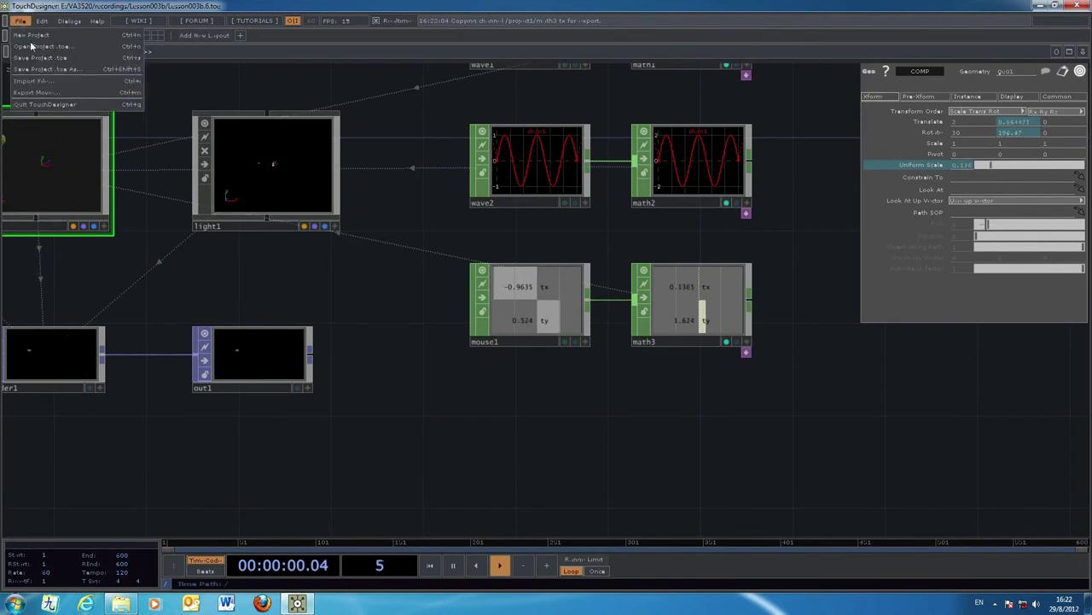
left_click(34, 56)
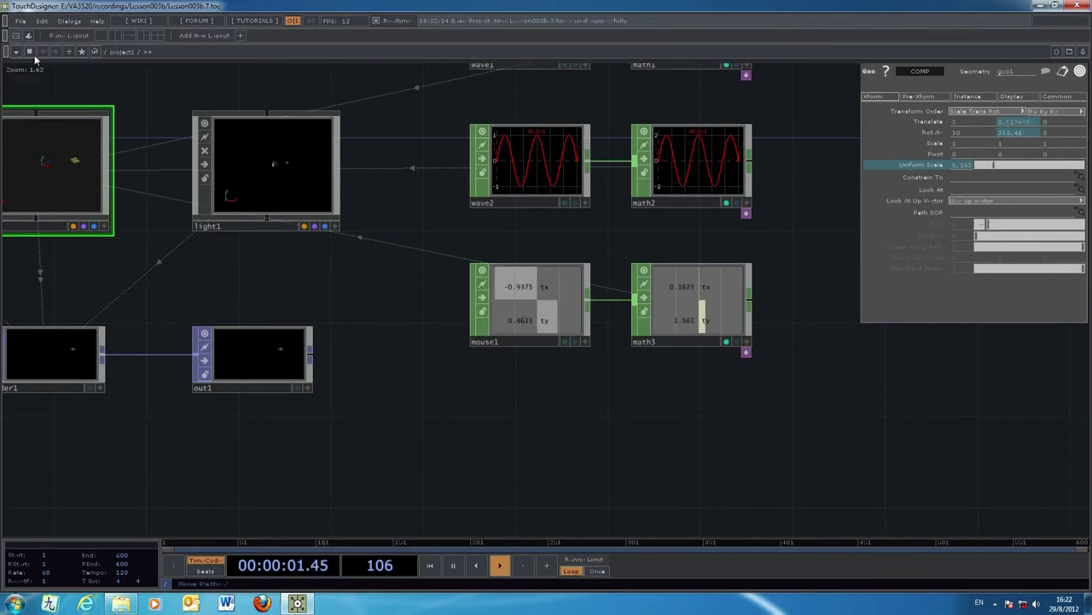
Step: Preview the mouse-controlled scaling in out1 and in Perform Mode, and return to the network editor
scroll(519, 453, "down", 3)
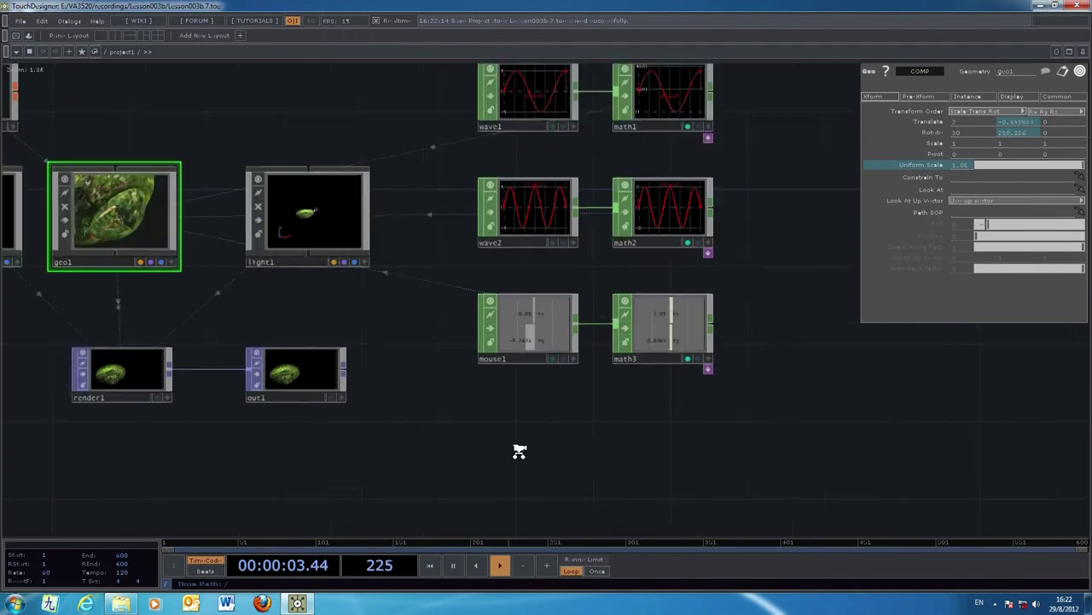
left_click_drag(484, 468, 395, 418)
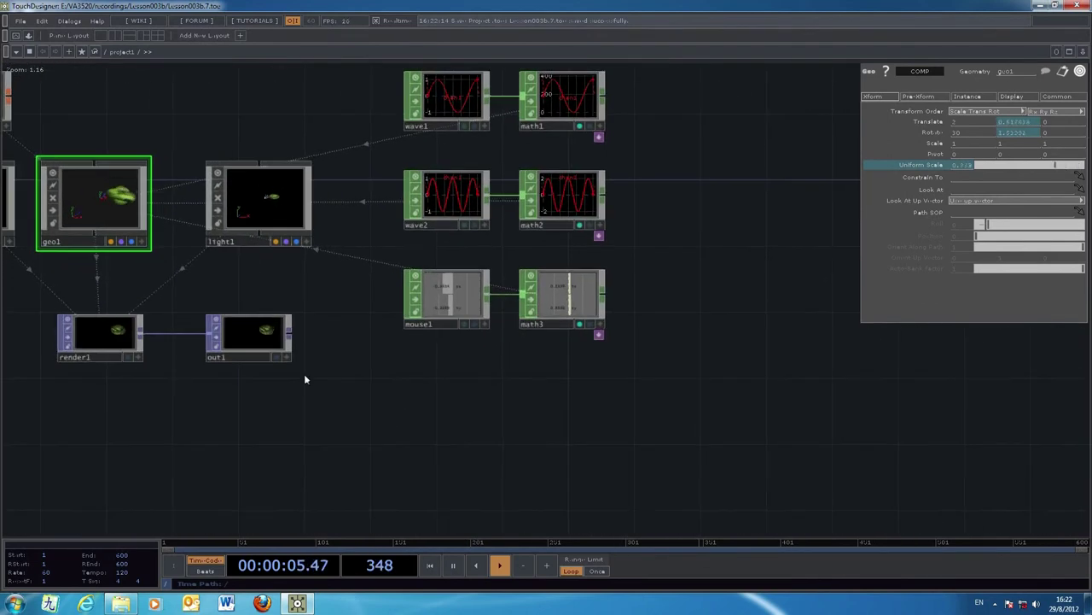
left_click(275, 356)
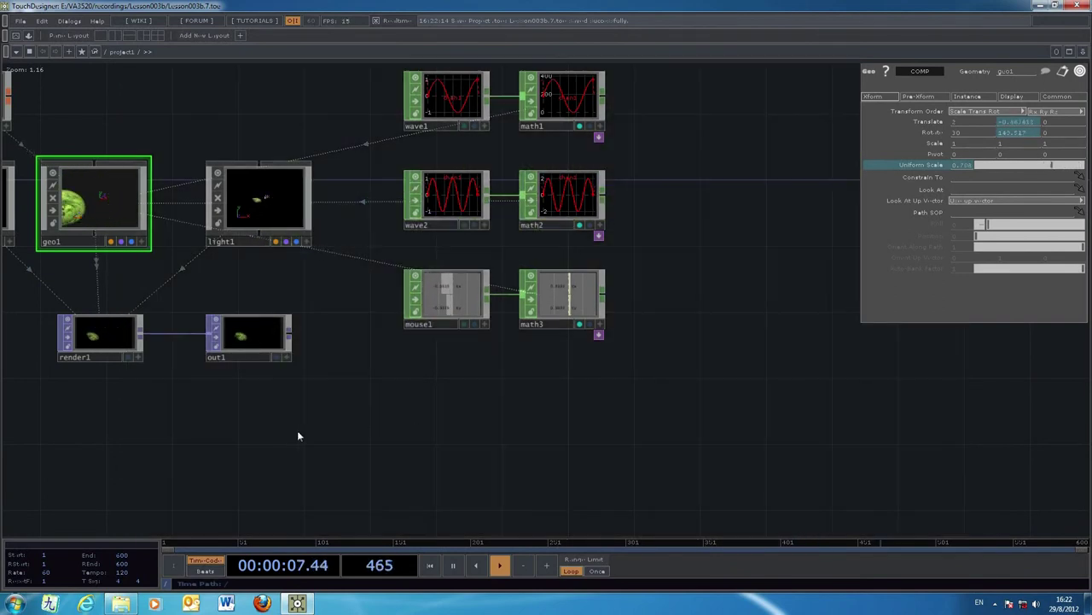
left_click_drag(298, 436, 583, 493)
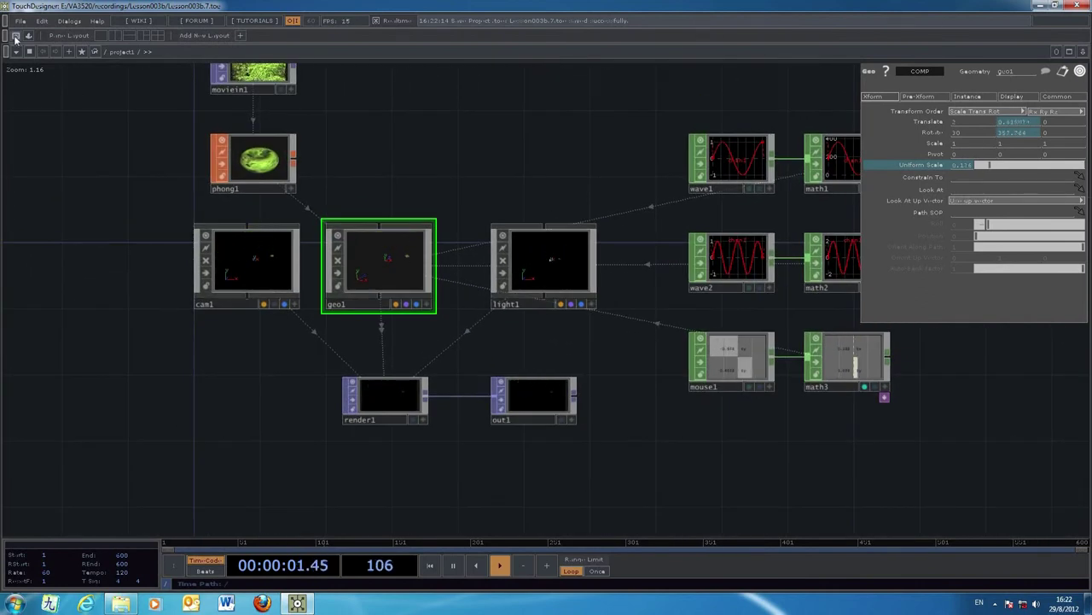
left_click(15, 37)
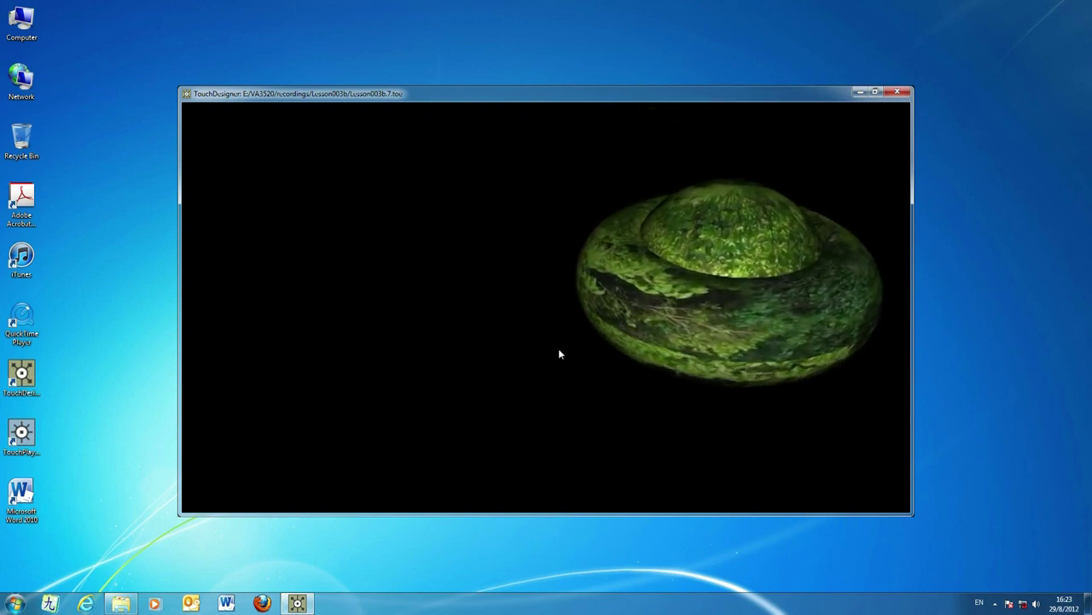
key("Escape")
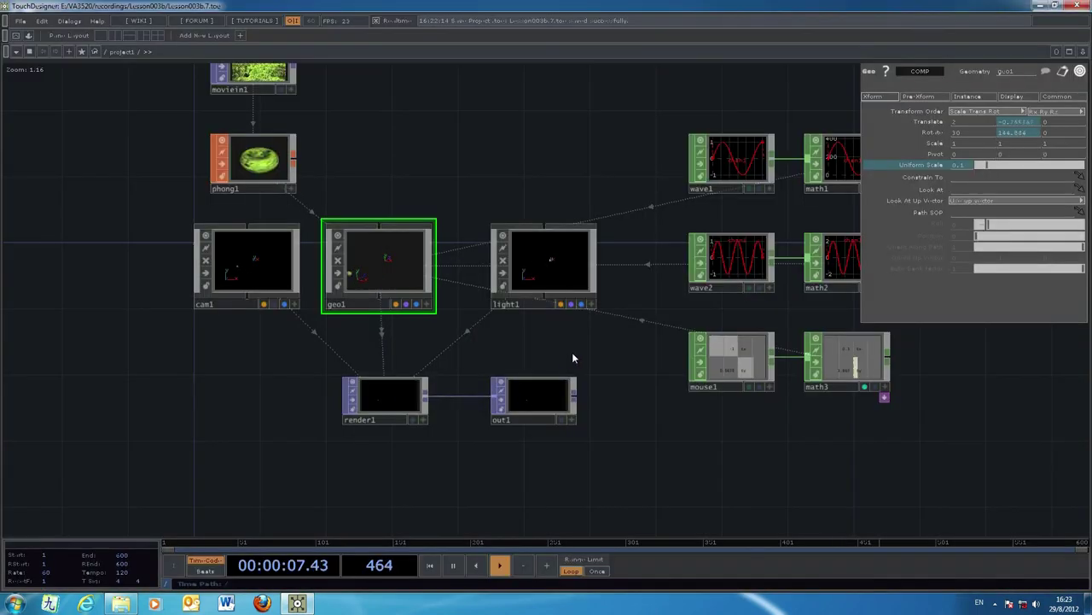
left_click_drag(653, 424, 607, 466)
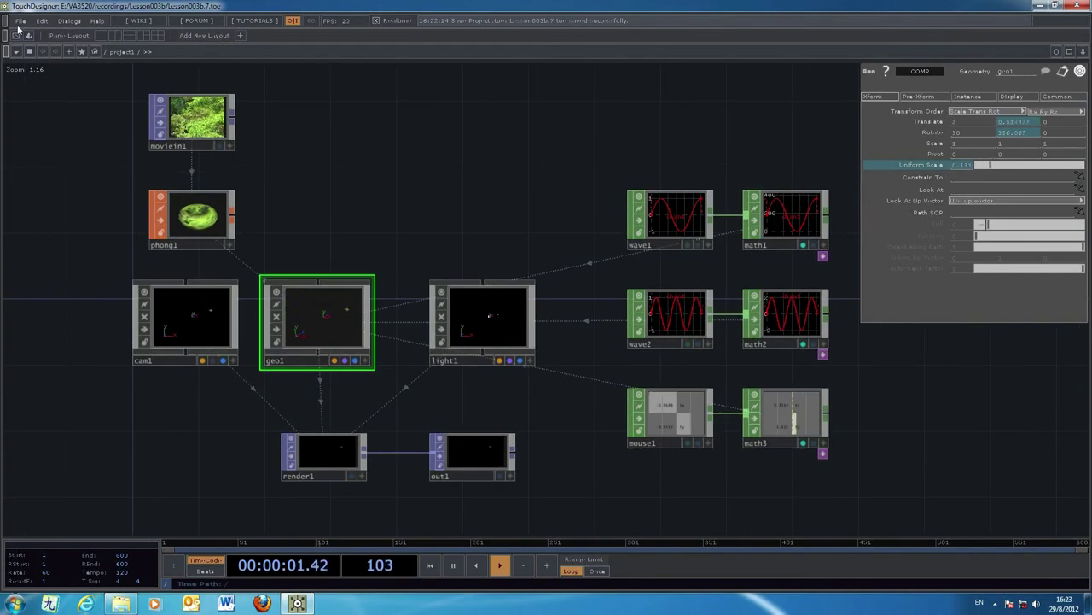